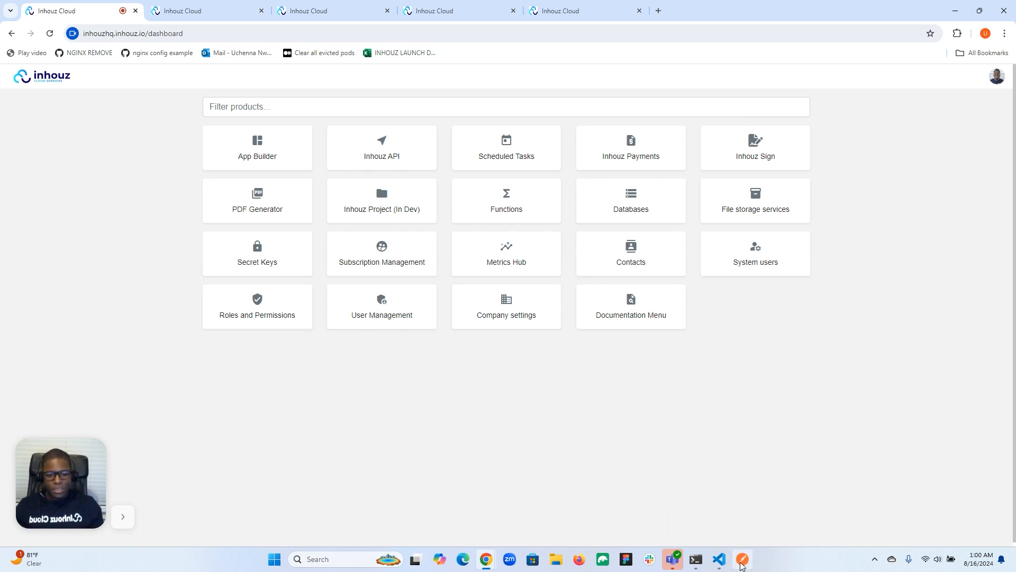
Step: Switch to Postman and examine the getdocument response, especially the documentData section, and return to the browser
{"action": "mouse_move", "coordinate": [741, 561]}
{"action": "left_click", "coordinate": [730, 498]}
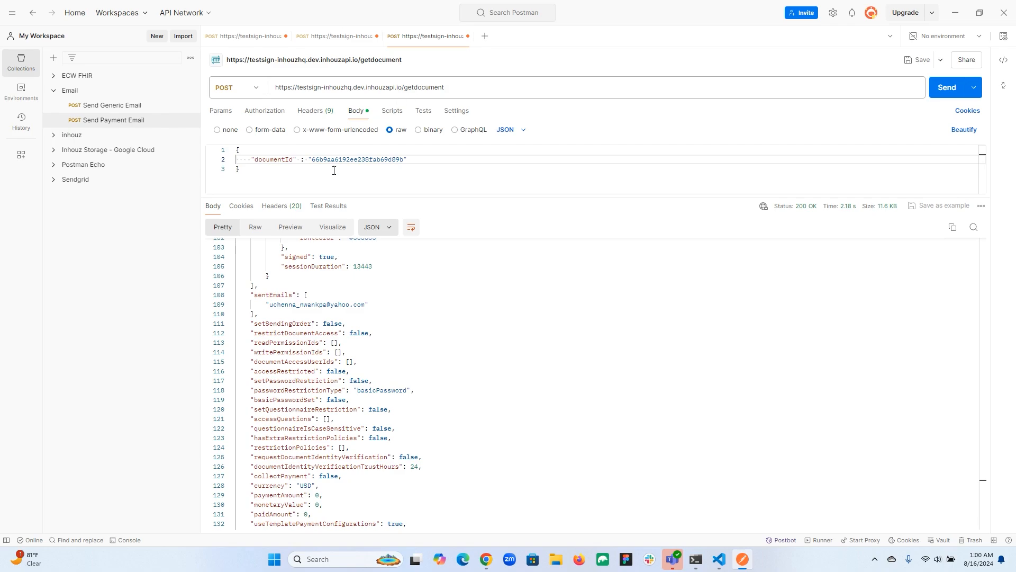
{"action": "scroll", "coordinate": [368, 312], "scroll_direction": "down", "scroll_amount": 15}
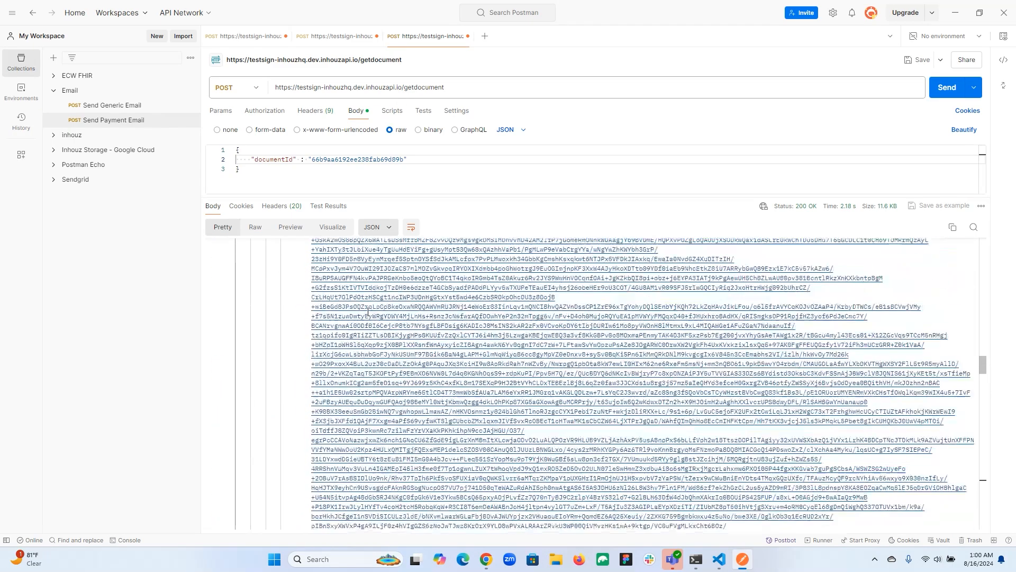
{"action": "scroll", "coordinate": [368, 313], "scroll_direction": "up", "scroll_amount": 15}
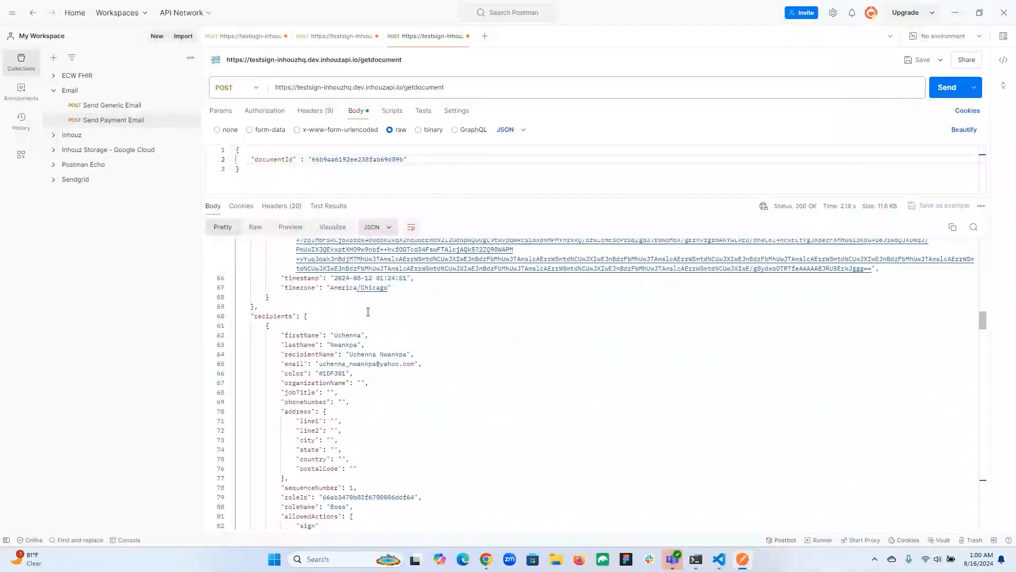
{"action": "scroll", "coordinate": [368, 313], "scroll_direction": "up", "scroll_amount": 15}
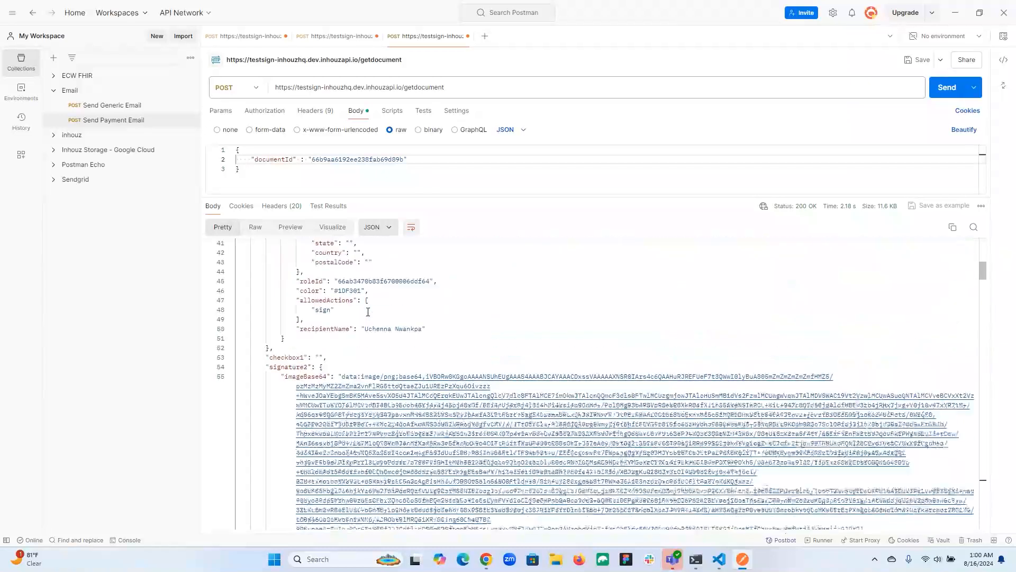
{"action": "scroll", "coordinate": [368, 313], "scroll_direction": "up", "scroll_amount": 5}
{"action": "scroll", "coordinate": [344, 331], "scroll_direction": "down", "scroll_amount": 3}
{"action": "double_click", "coordinate": [276, 356]}
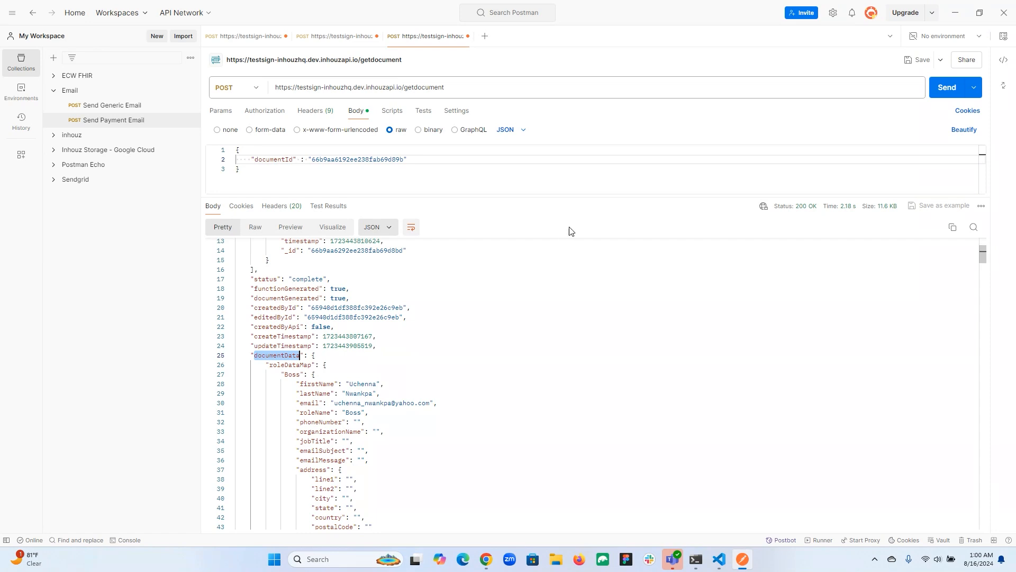
{"action": "left_click", "coordinate": [956, 13]}
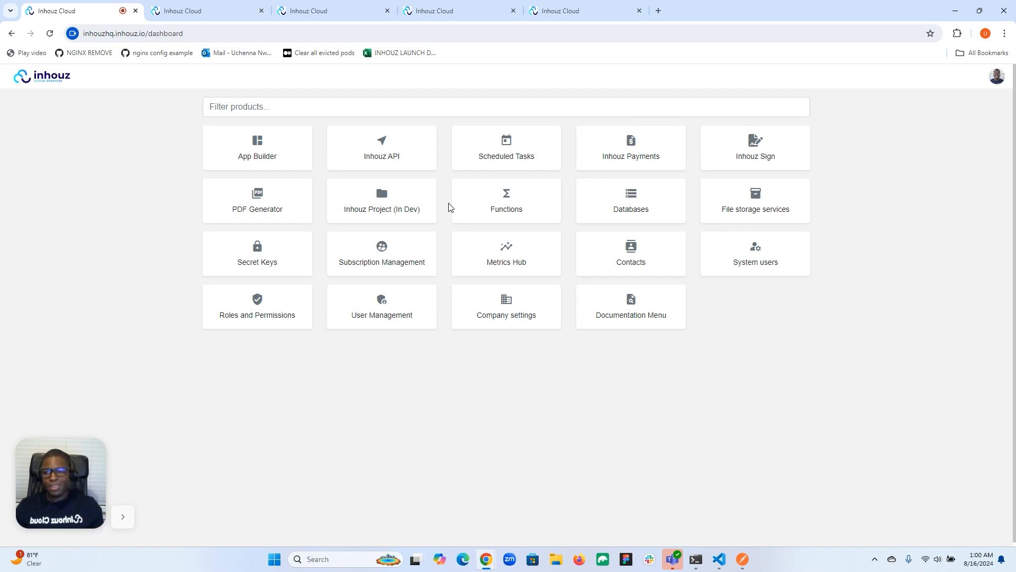
Step: Review the existing Inhouz functions list and the endpoints of the inhouz-sign-test API
{"action": "left_click", "coordinate": [204, 11]}
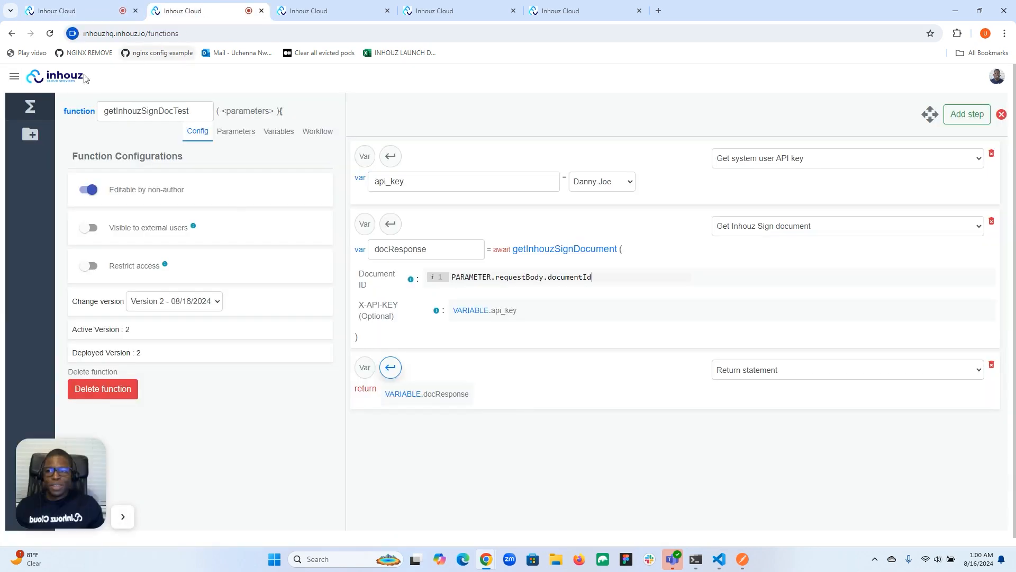
{"action": "left_click", "coordinate": [30, 107]}
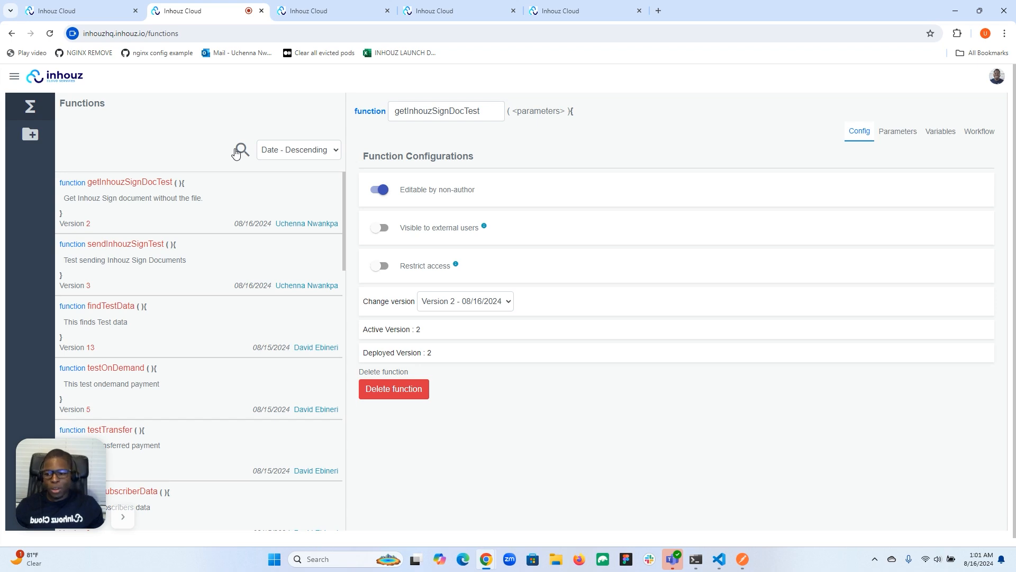
{"action": "left_click", "coordinate": [580, 11]}
{"action": "left_click", "coordinate": [477, 13]}
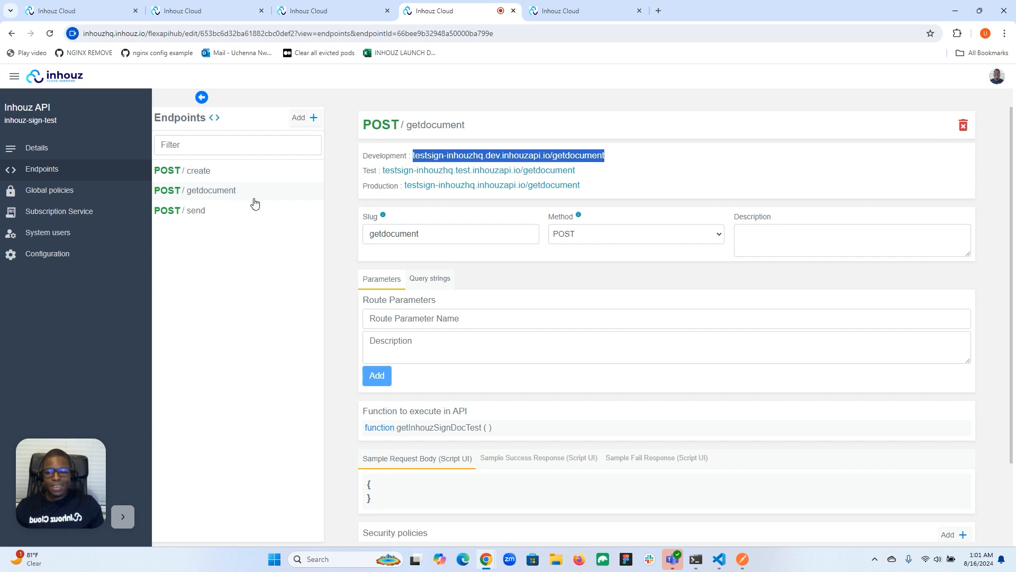
{"action": "left_click", "coordinate": [237, 233]}
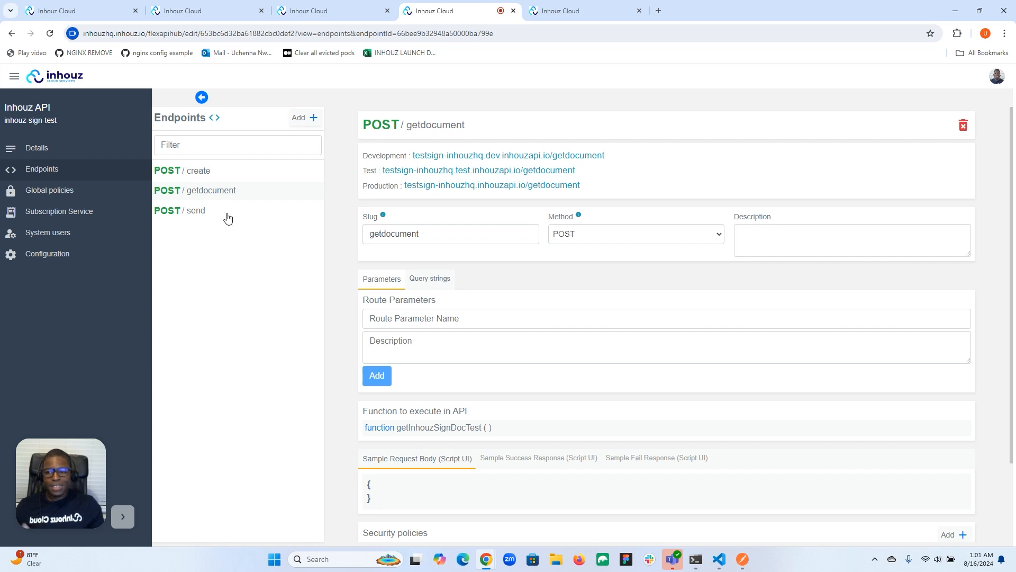
Step: Create a function named getInhouzSignDocFileTest with the comment "Get Inhouz Sign document pdf file"
{"action": "left_click", "coordinate": [207, 11]}
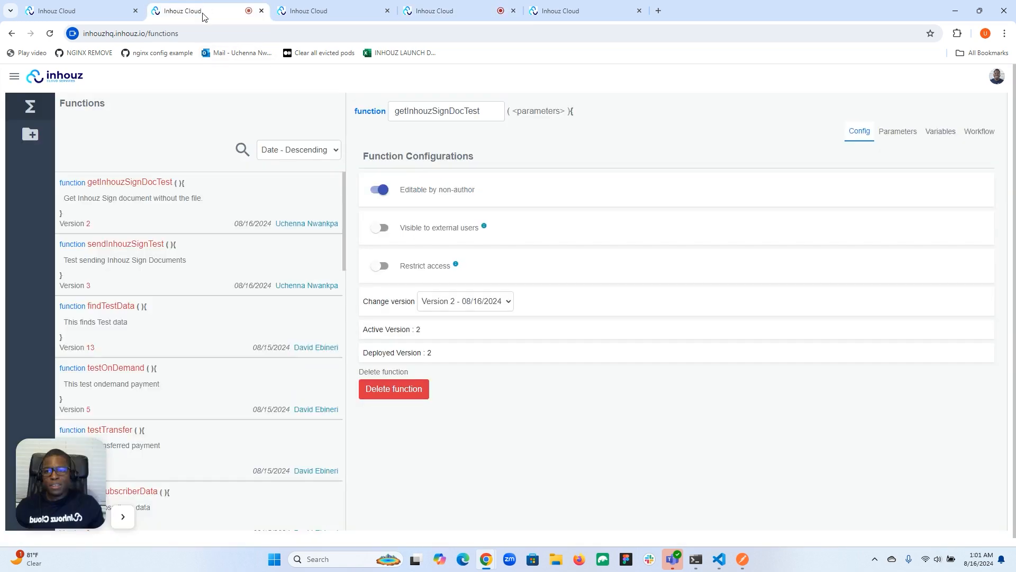
{"action": "left_click", "coordinate": [42, 139]}
{"action": "left_click", "coordinate": [111, 142]}
{"action": "type", "text": "getInhouzSignDocFile"}
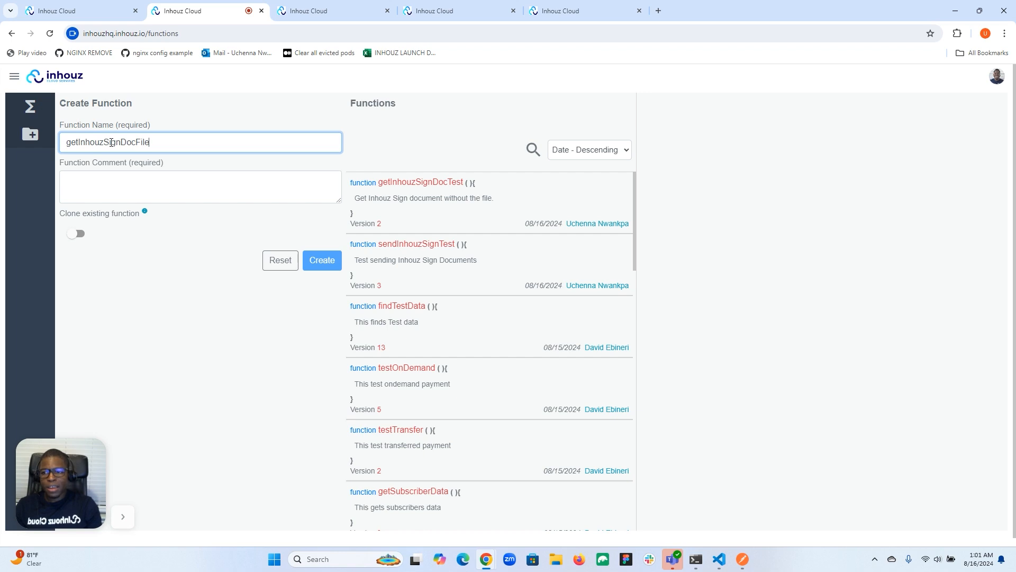
{"action": "type", "text": "Test"}
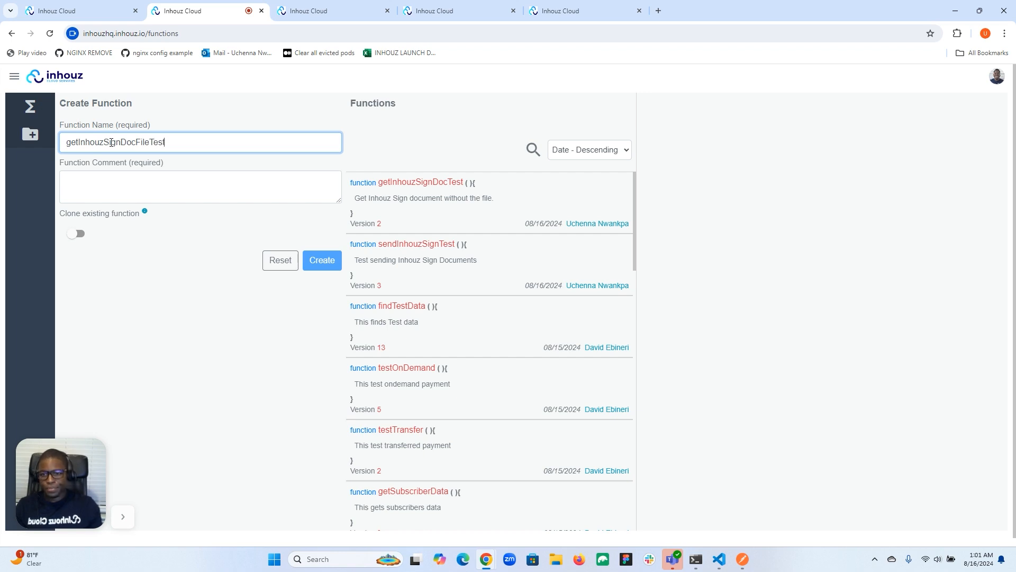
{"action": "left_click", "coordinate": [116, 195]}
{"action": "type", "text": "Get I"}
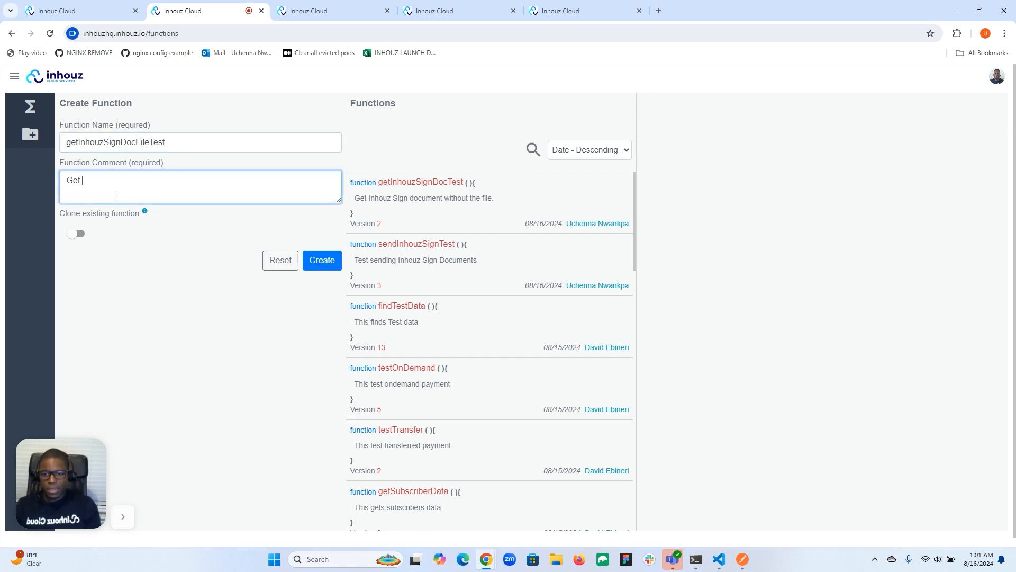
{"action": "type", "text": "nhouz S"}
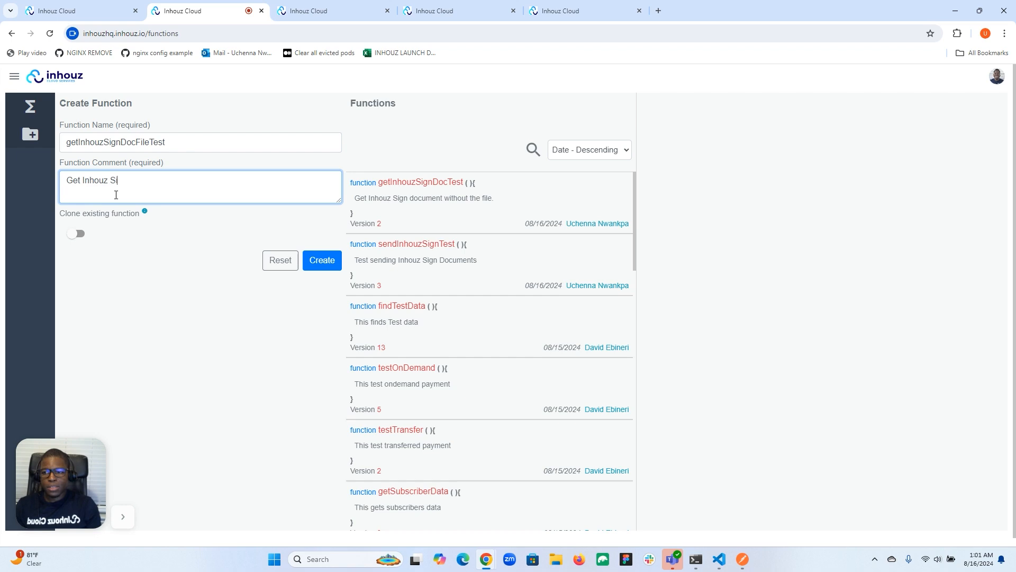
{"action": "type", "text": "ign document pdf file"}
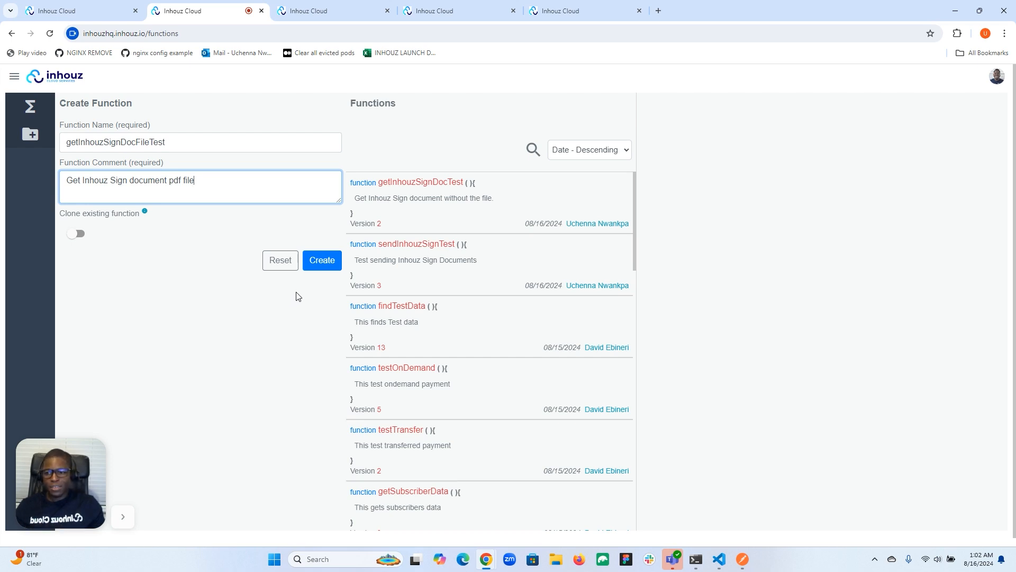
{"action": "left_click", "coordinate": [328, 261]}
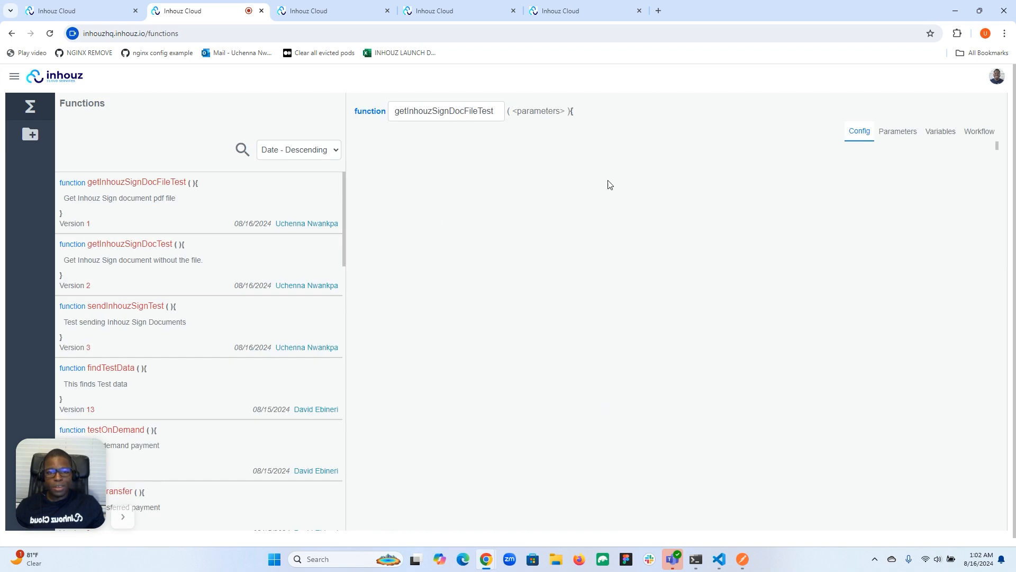
Step: Add a workflow named "logic" to the getInhouzSignDocFileTest function
{"action": "left_click", "coordinate": [979, 133]}
{"action": "left_click", "coordinate": [825, 164]}
{"action": "type", "text": "logic"}
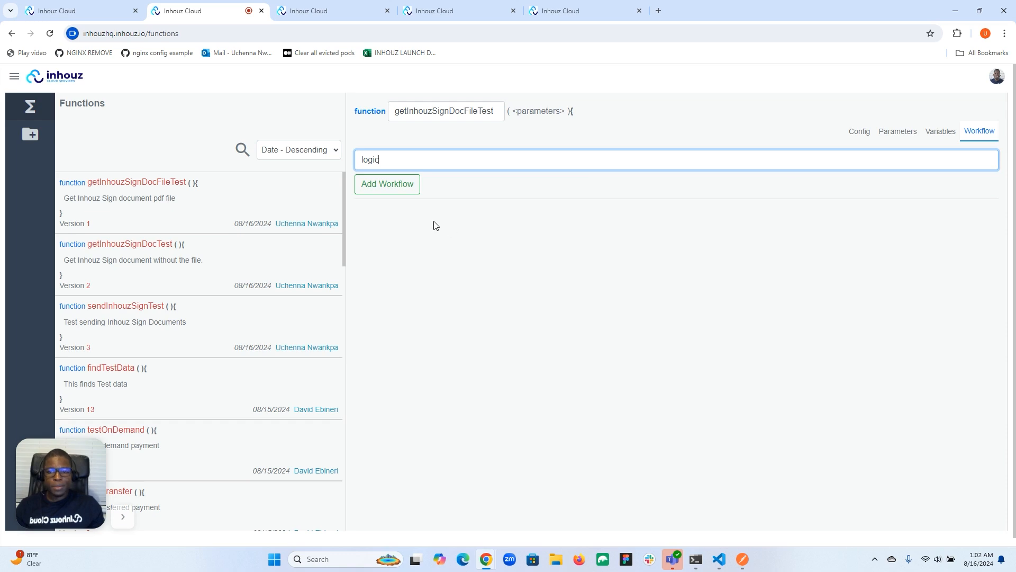
{"action": "left_click", "coordinate": [412, 189]}
Step: Add a step to the logic workflow that uses the "Get Inhouz Sign document file" action
{"action": "left_click", "coordinate": [958, 121]}
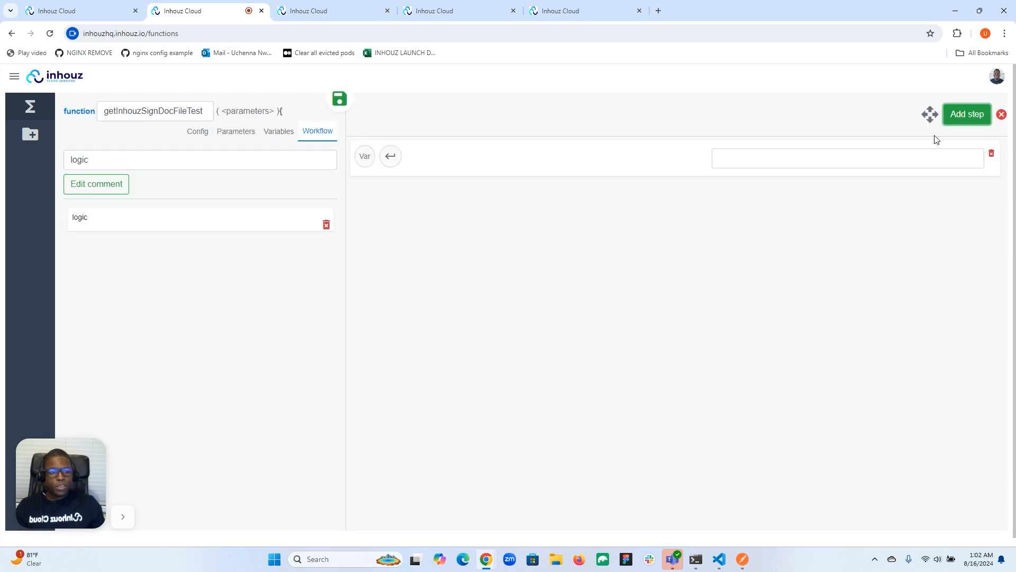
{"action": "left_click", "coordinate": [880, 159]}
{"action": "type", "text": "sign"}
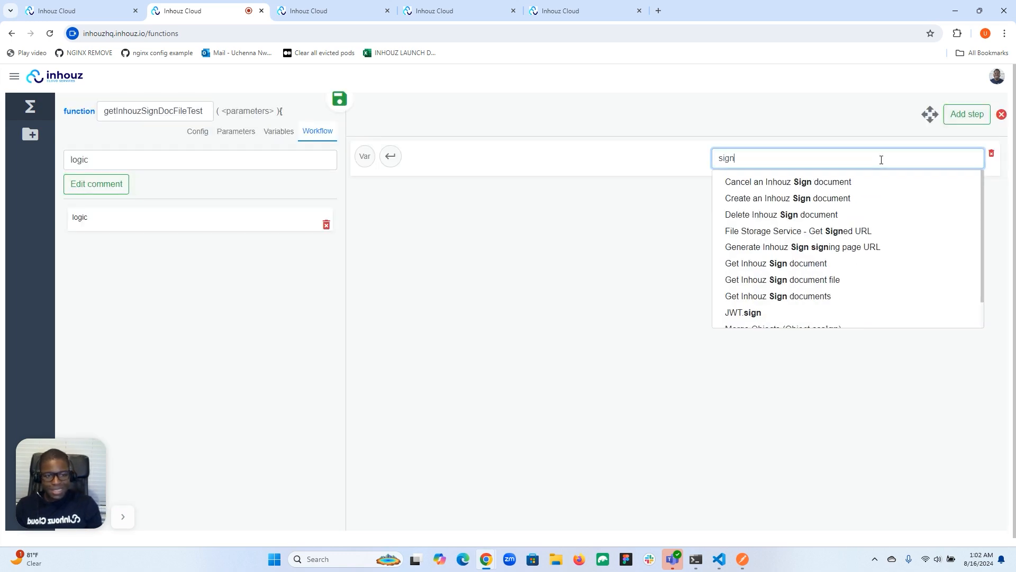
{"action": "left_click", "coordinate": [778, 287]}
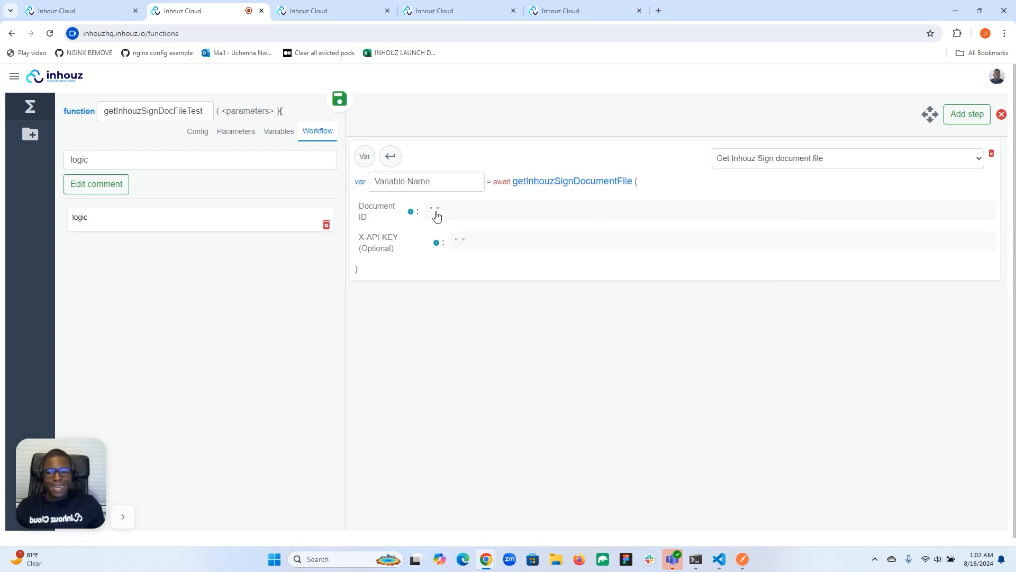
Step: Look through the function's system-generated parameters for the API-only requestBody
{"action": "left_click", "coordinate": [234, 137]}
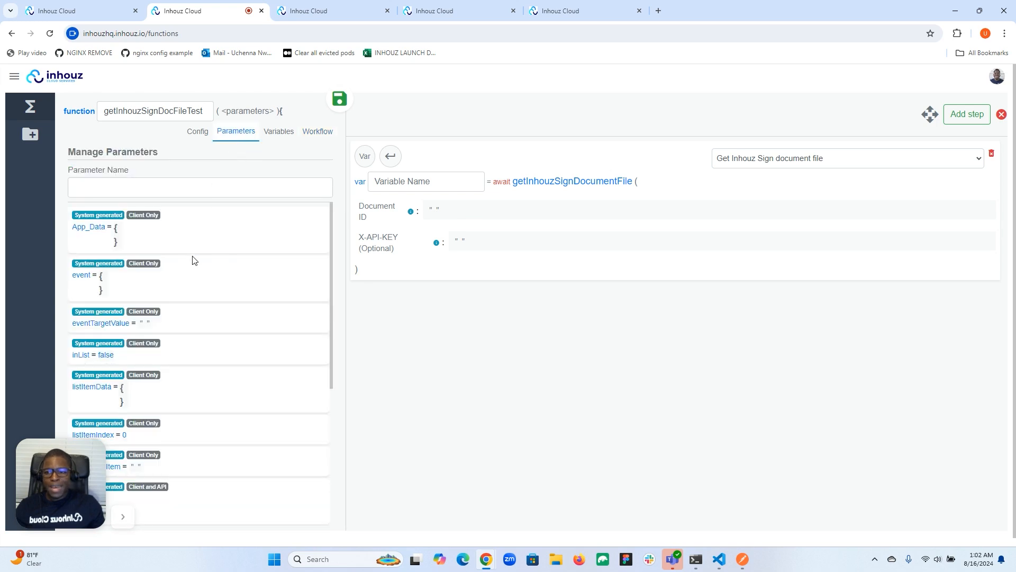
{"action": "scroll", "coordinate": [192, 249], "scroll_direction": "down", "scroll_amount": 1}
{"action": "scroll", "coordinate": [194, 265], "scroll_direction": "down", "scroll_amount": 4}
{"action": "left_click_drag", "start_coordinate": [67, 469], "coordinate": [64, 325]}
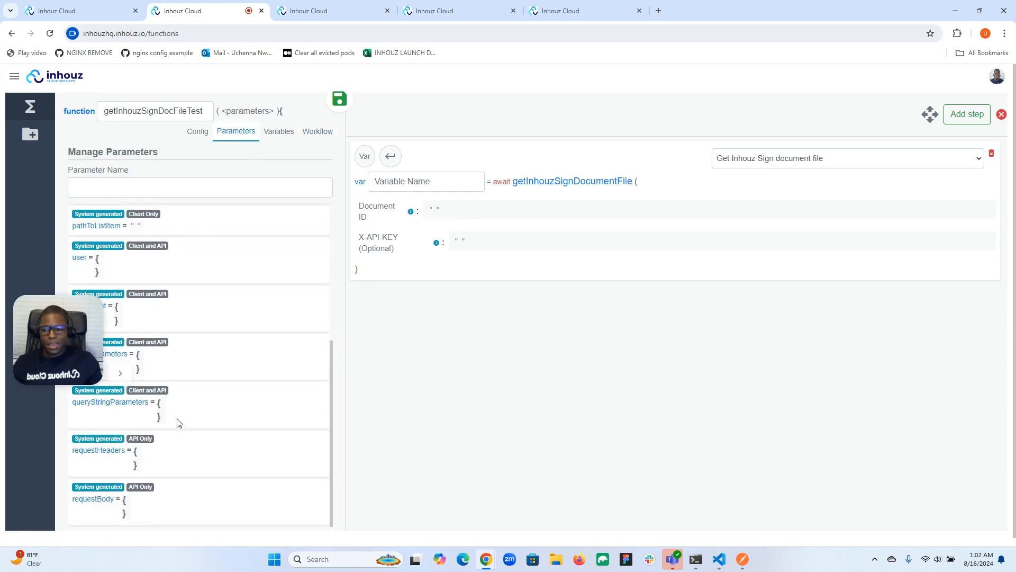
{"action": "scroll", "coordinate": [155, 457], "scroll_direction": "down", "scroll_amount": 1}
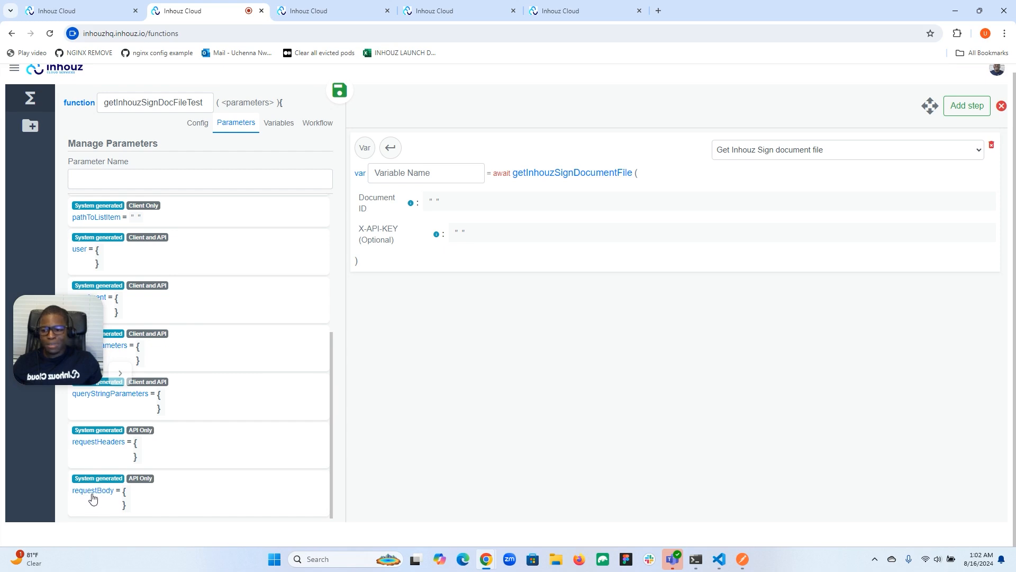
{"action": "left_click_drag", "start_coordinate": [71, 371], "coordinate": [63, 497]}
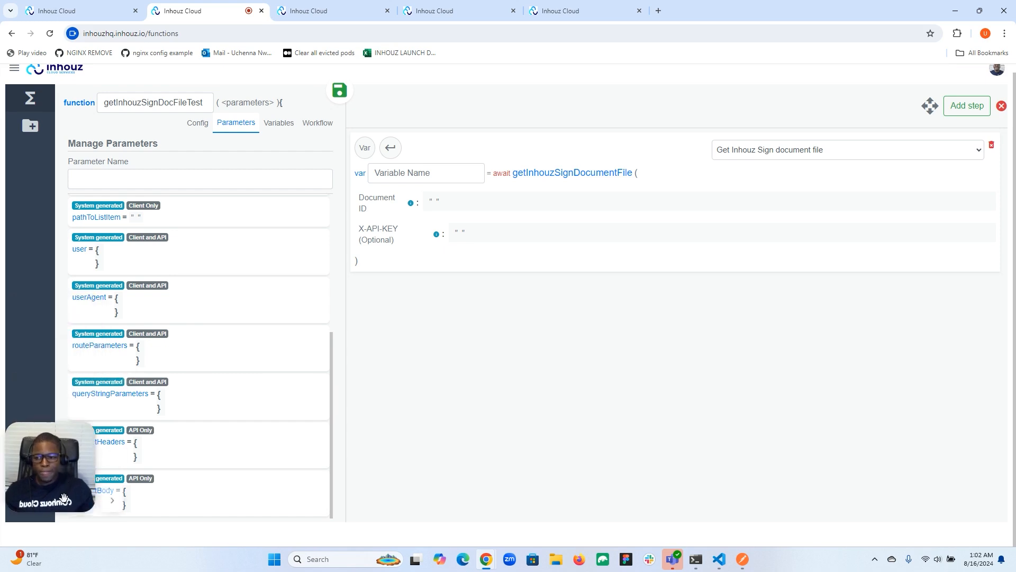
Step: Name the result variable of the getInhouzSignDocumentFile step fileResponse
{"action": "left_click", "coordinate": [435, 202]}
{"action": "left_click", "coordinate": [901, 244]}
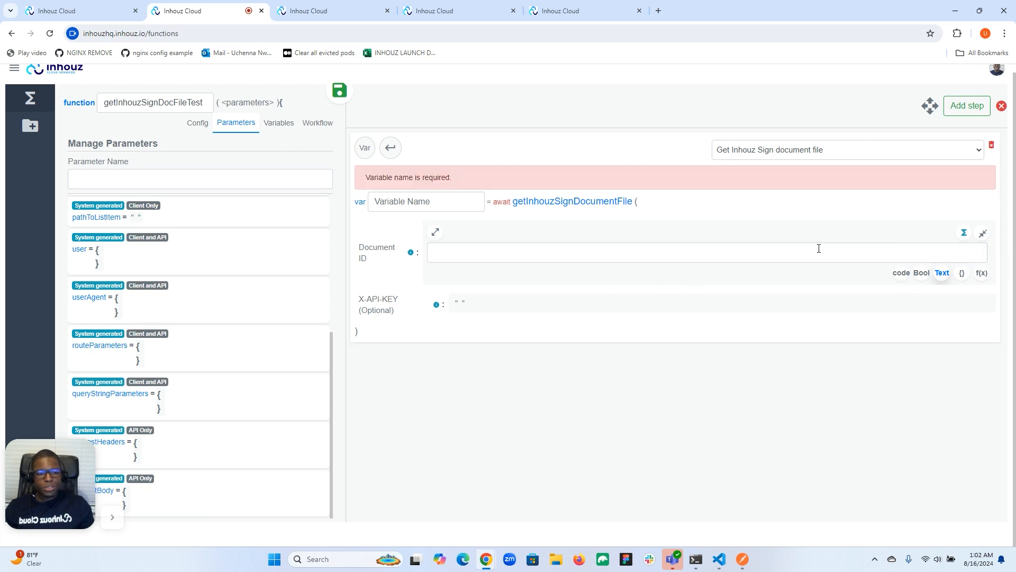
{"action": "left_click", "coordinate": [454, 201]}
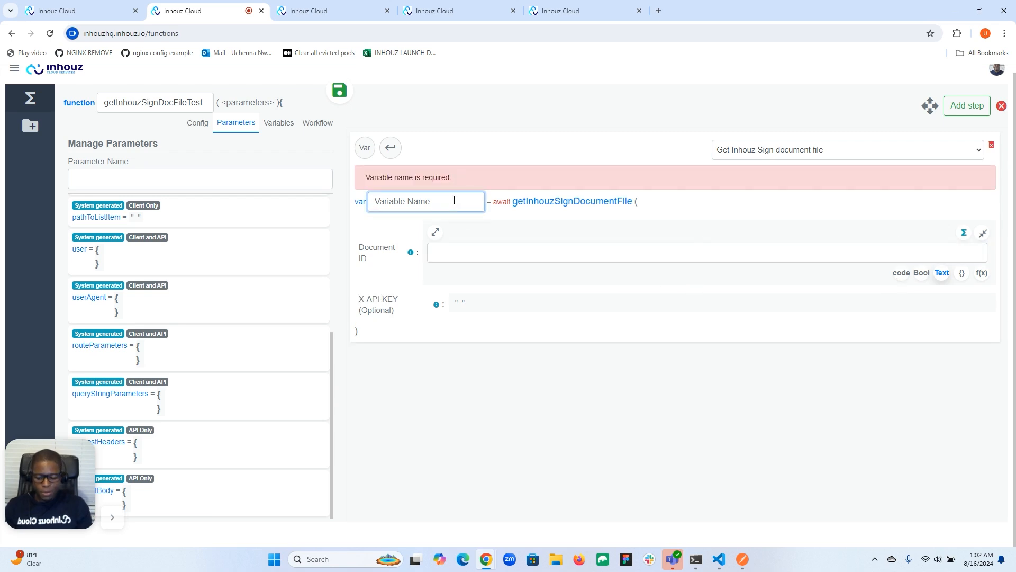
{"action": "type", "text": "fileR"}
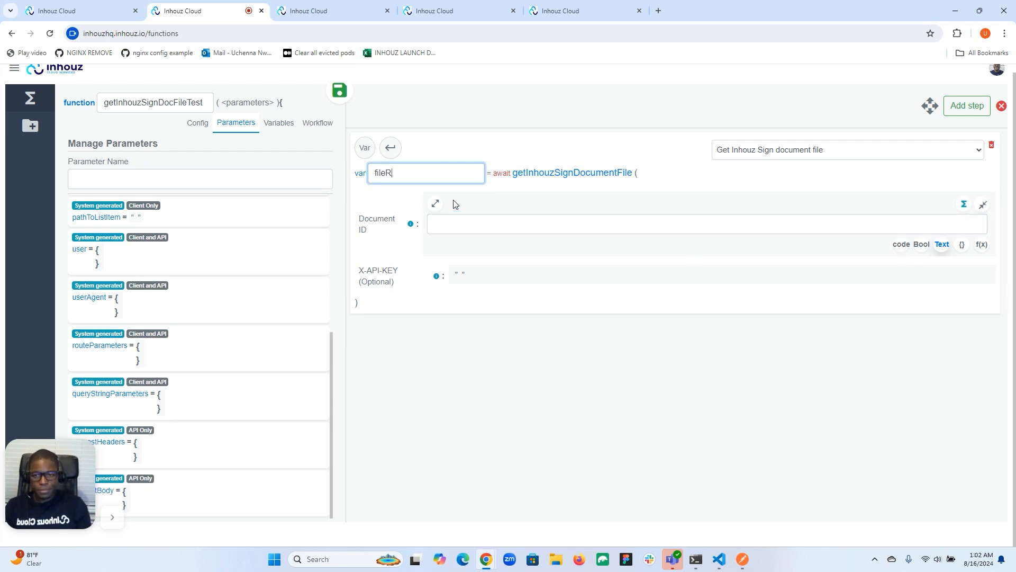
{"action": "type", "text": "esponse"}
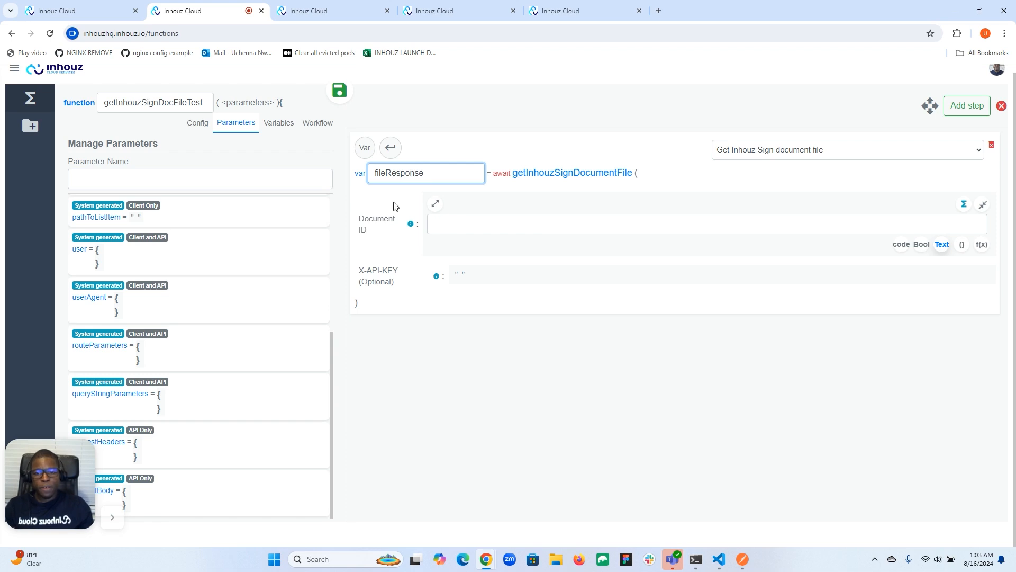
Step: Set the step's Document ID to the code expression PARAMETER.requestBody.documentId
{"action": "left_click", "coordinate": [499, 228]}
{"action": "left_click", "coordinate": [902, 244]}
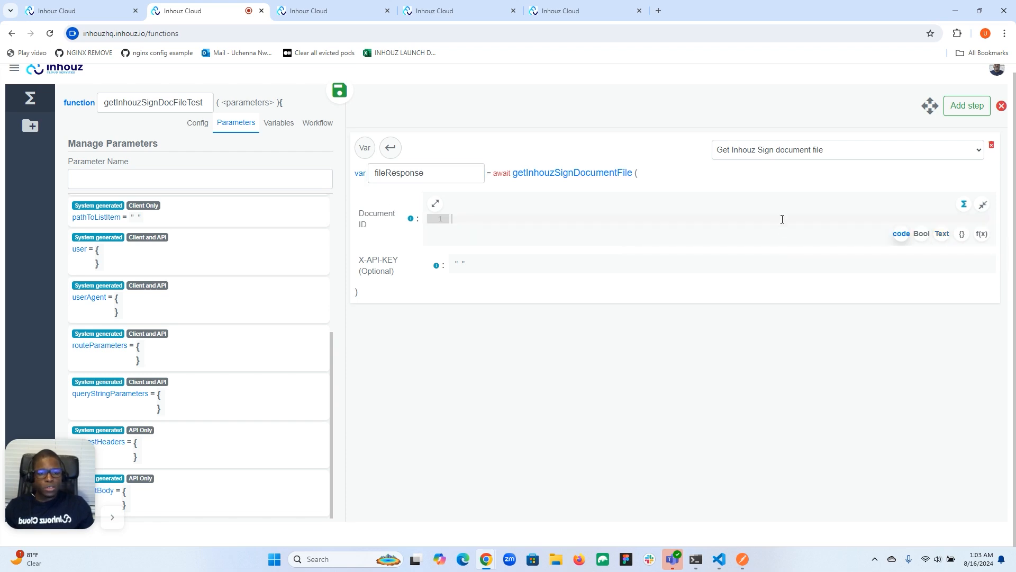
{"action": "type", "text": "PARAMETER.reqe"}
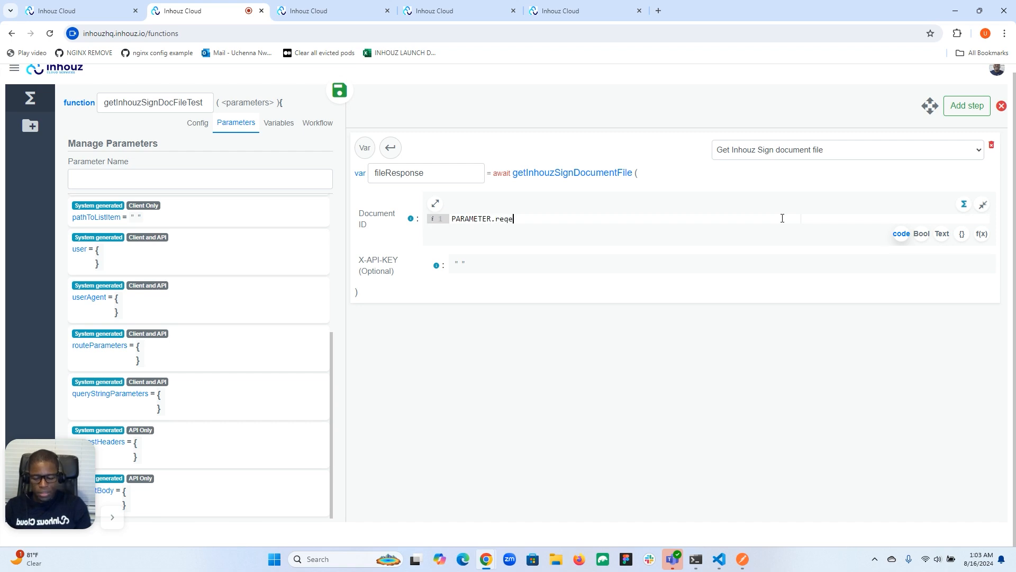
{"action": "key", "text": "BackSpace"}
{"action": "type", "text": "uestBody"}
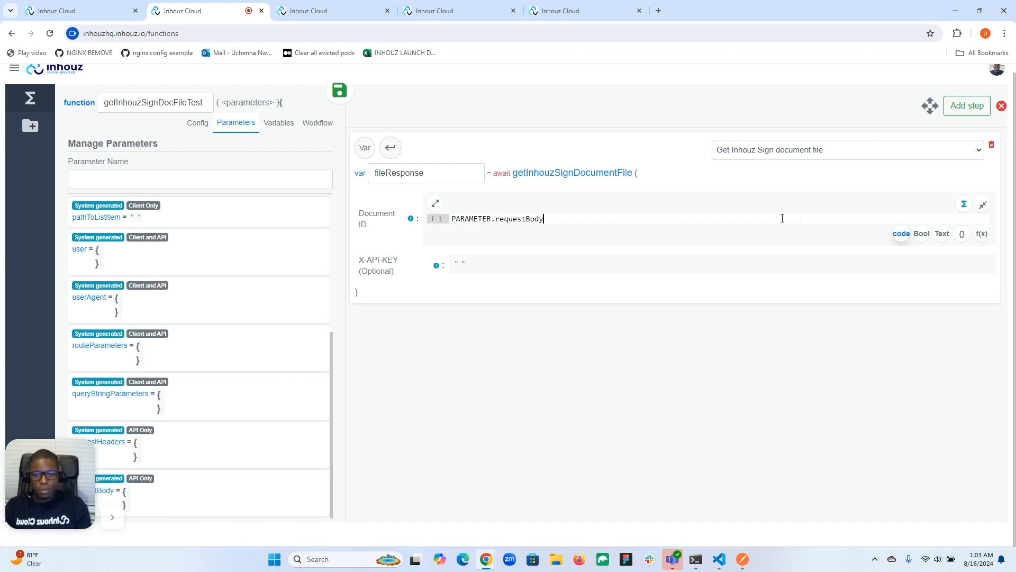
{"action": "mouse_move", "coordinate": [39, 478]}
{"action": "left_mouse_down"}
{"action": "mouse_move", "coordinate": [71, 402]}
{"action": "mouse_move", "coordinate": [40, 497]}
{"action": "left_mouse_up"}
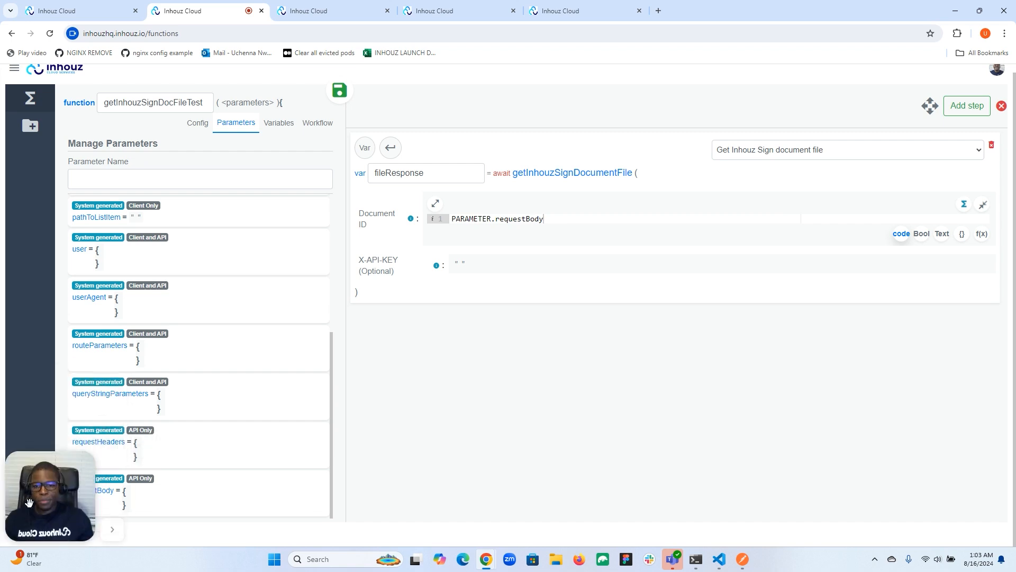
{"action": "left_click", "coordinate": [570, 220]}
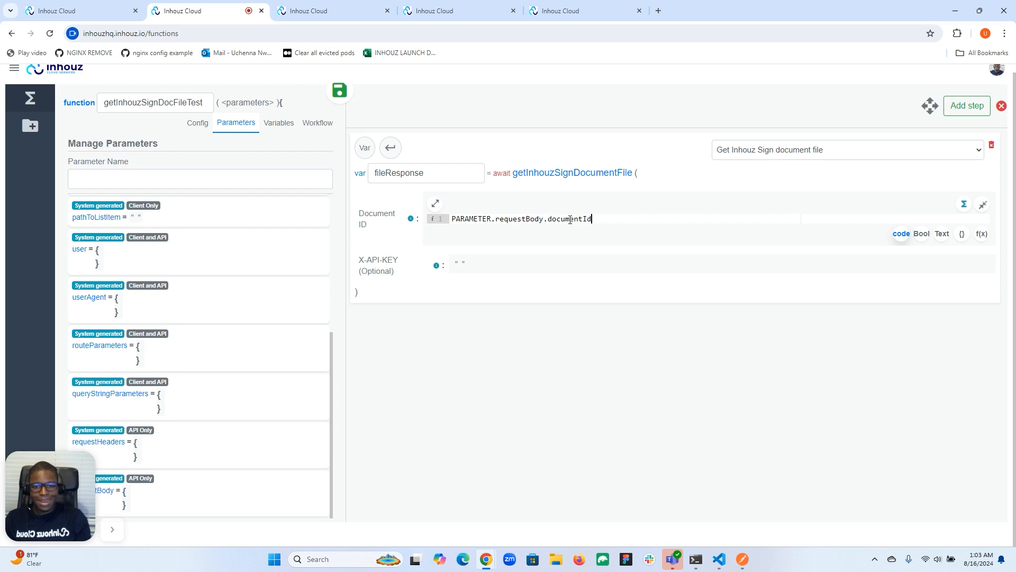
Step: Open the optional X-API-KEY input and check the inhouz-sign-test API's details for its public exposure setting
{"action": "left_click", "coordinate": [458, 265]}
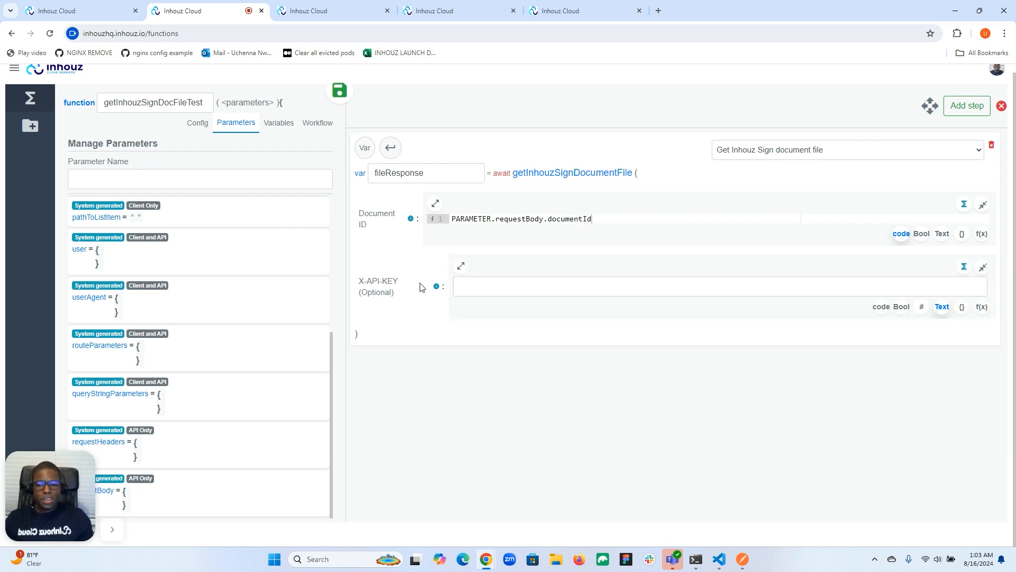
{"action": "left_click", "coordinate": [561, 10]}
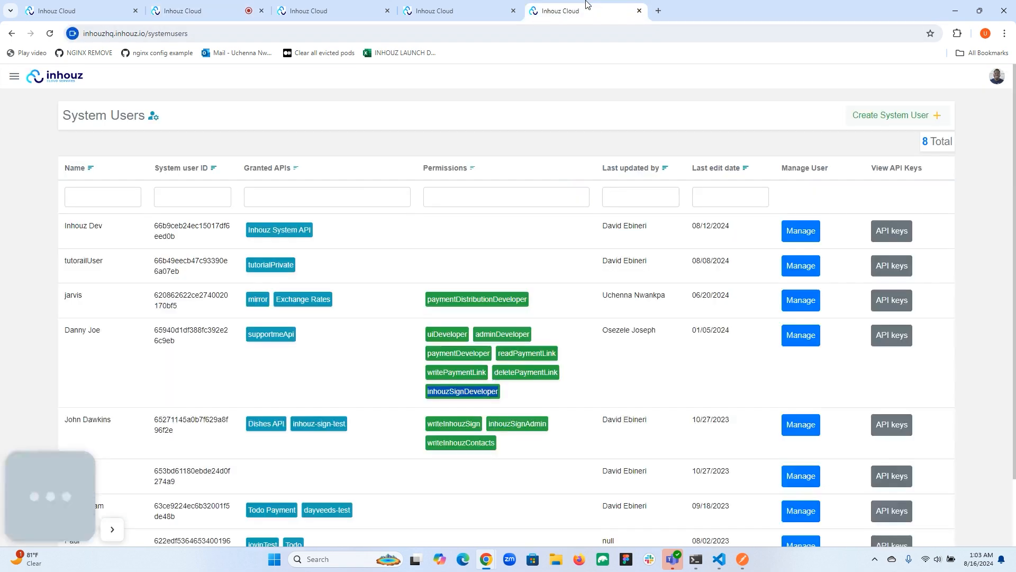
{"action": "left_click", "coordinate": [459, 11]}
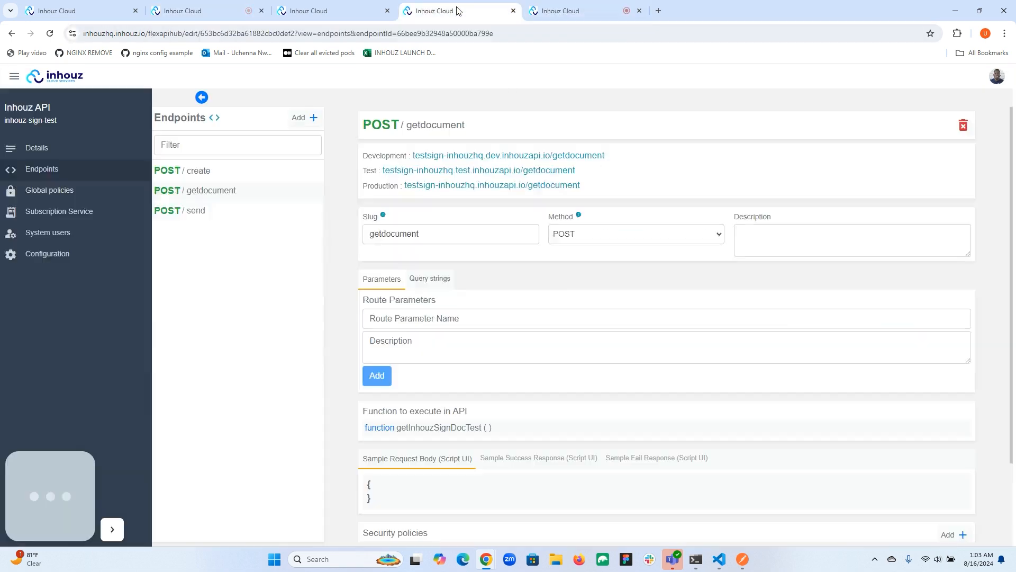
{"action": "left_click", "coordinate": [53, 150]}
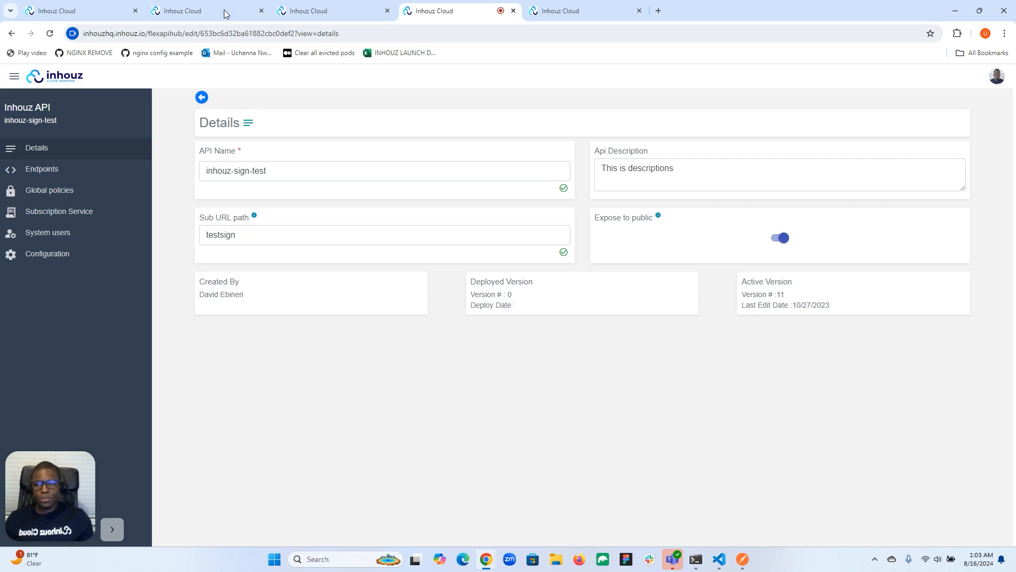
Step: Check the system users list for a user holding the inhouzSignDeveloper permission, and return to the function editor
{"action": "left_click", "coordinate": [567, 6]}
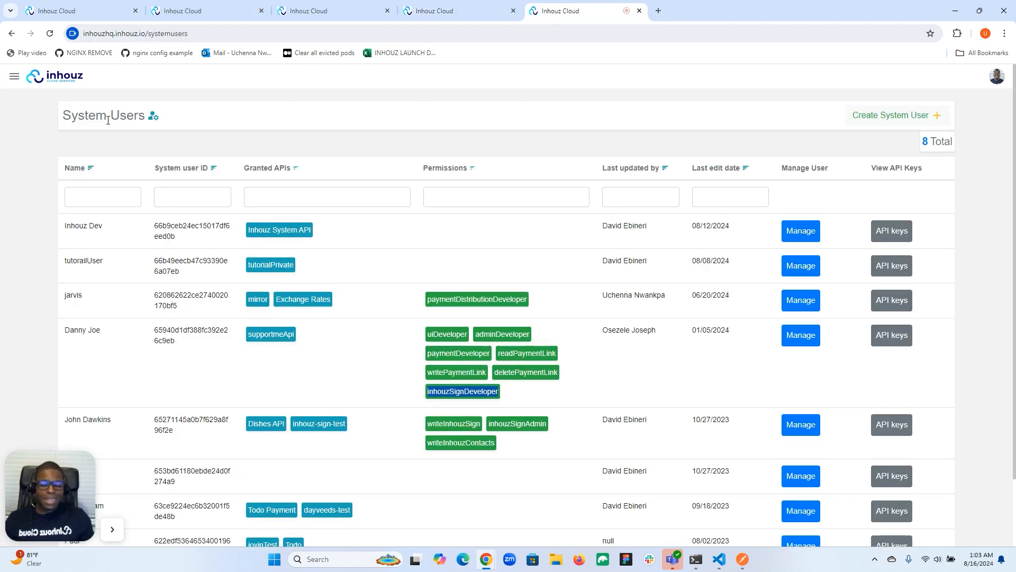
{"action": "left_click", "coordinate": [206, 148]}
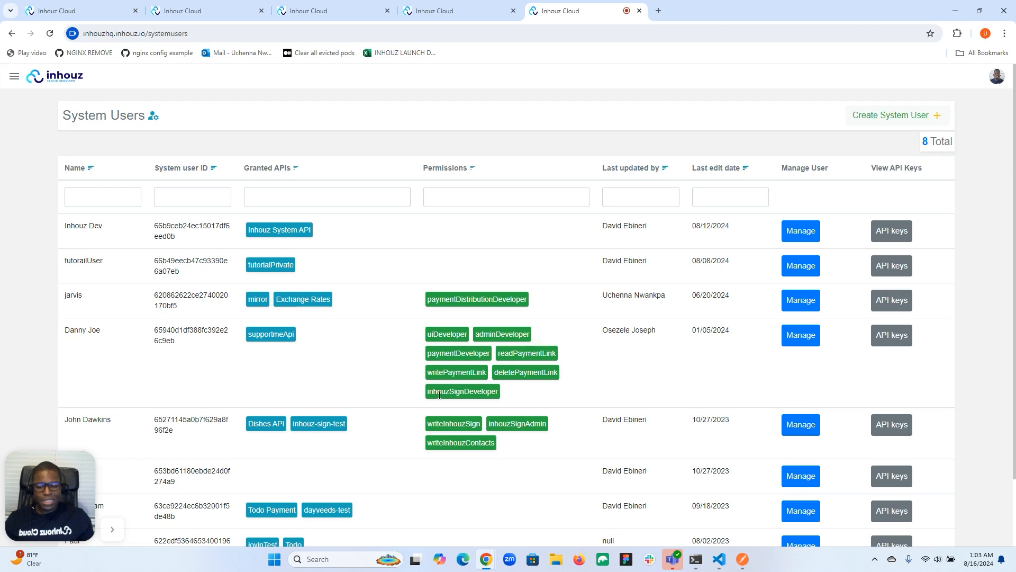
{"action": "double_click", "coordinate": [465, 393]}
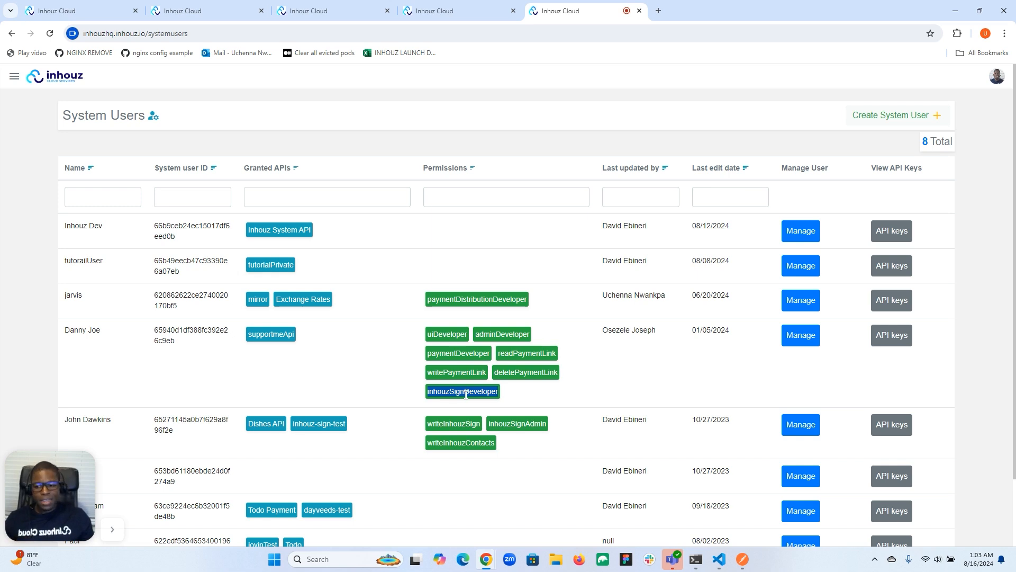
{"action": "left_click", "coordinate": [424, 5]}
{"action": "left_click", "coordinate": [323, 11]}
{"action": "left_click", "coordinate": [233, 11]}
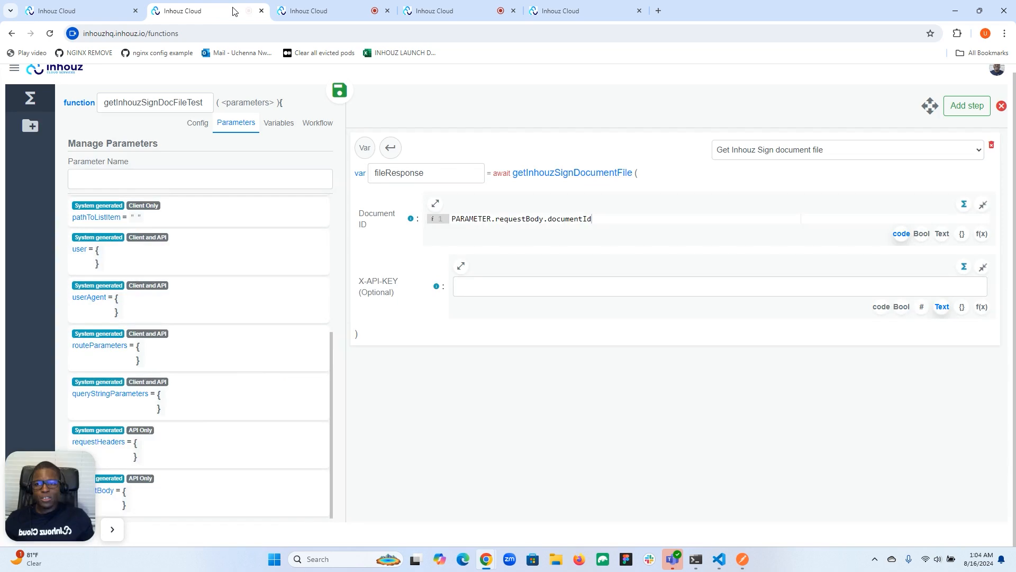
Step: Add a "Get system user API key" step to the workflow and place it before the Get Inhouz Sign document file step
{"action": "left_click", "coordinate": [969, 106]}
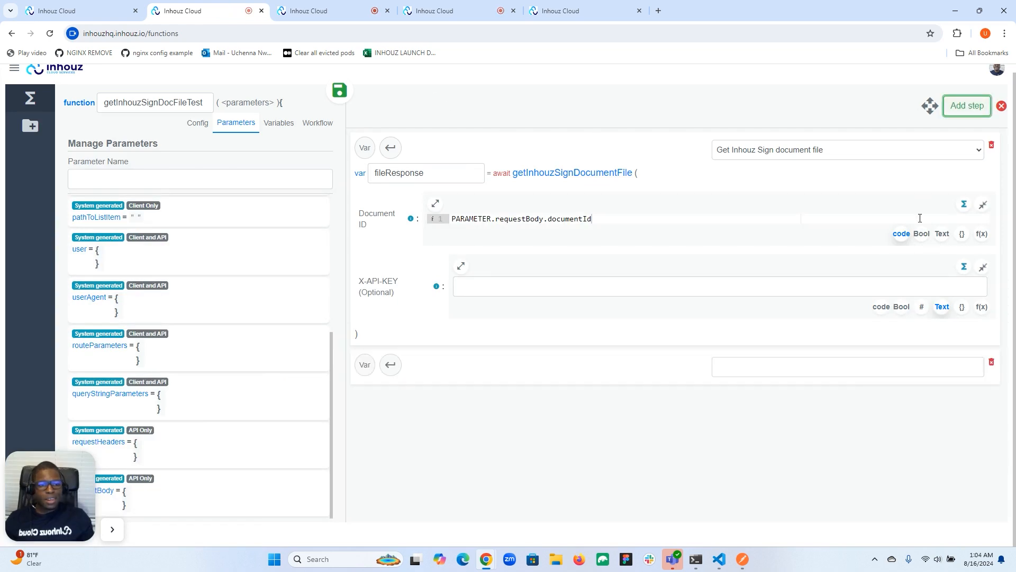
{"action": "left_click", "coordinate": [930, 106]}
{"action": "left_click_drag", "start_coordinate": [671, 293], "coordinate": [669, 174]}
{"action": "left_click", "coordinate": [932, 115]}
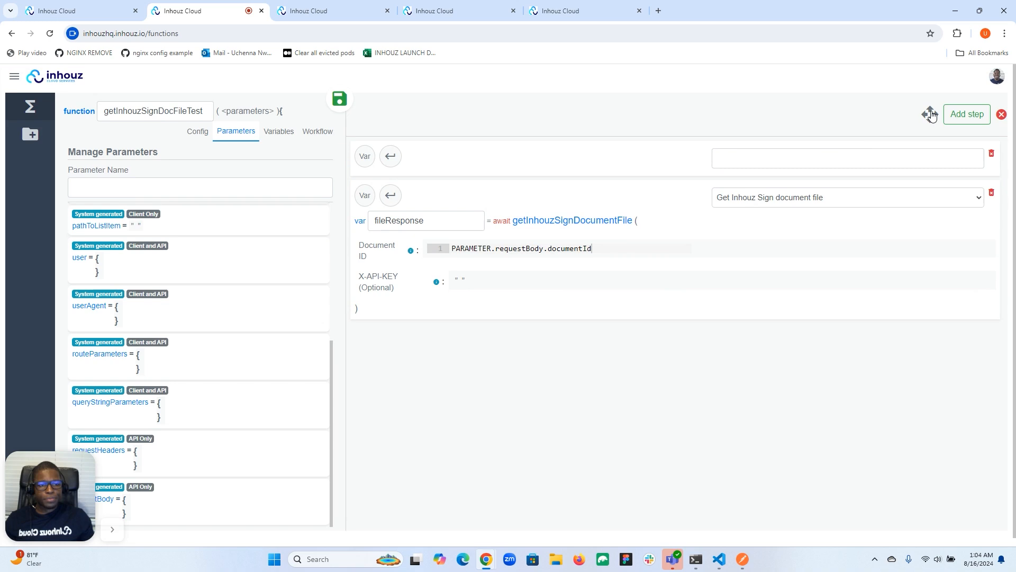
{"action": "left_click", "coordinate": [831, 160]}
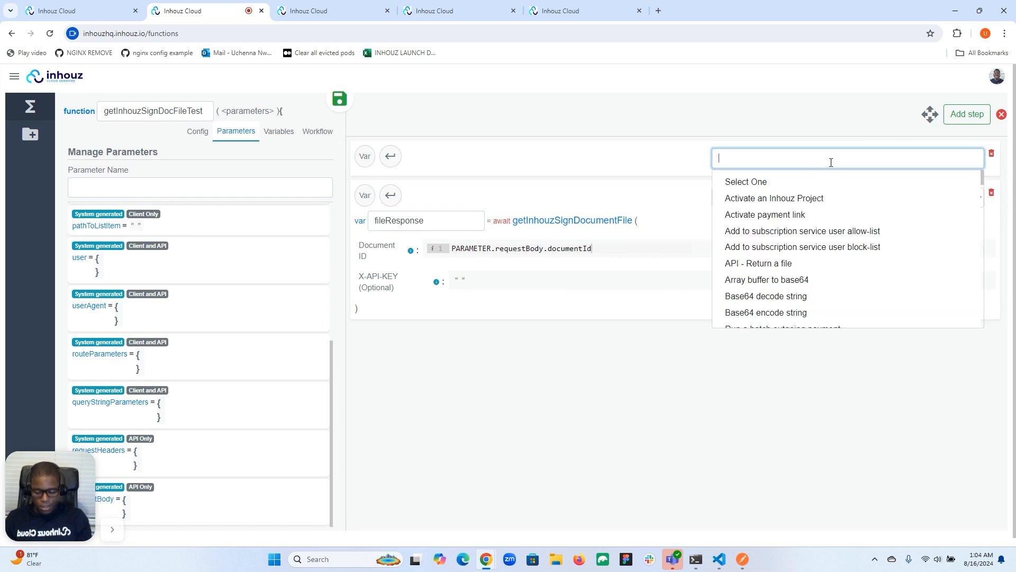
{"action": "type", "text": "sys"}
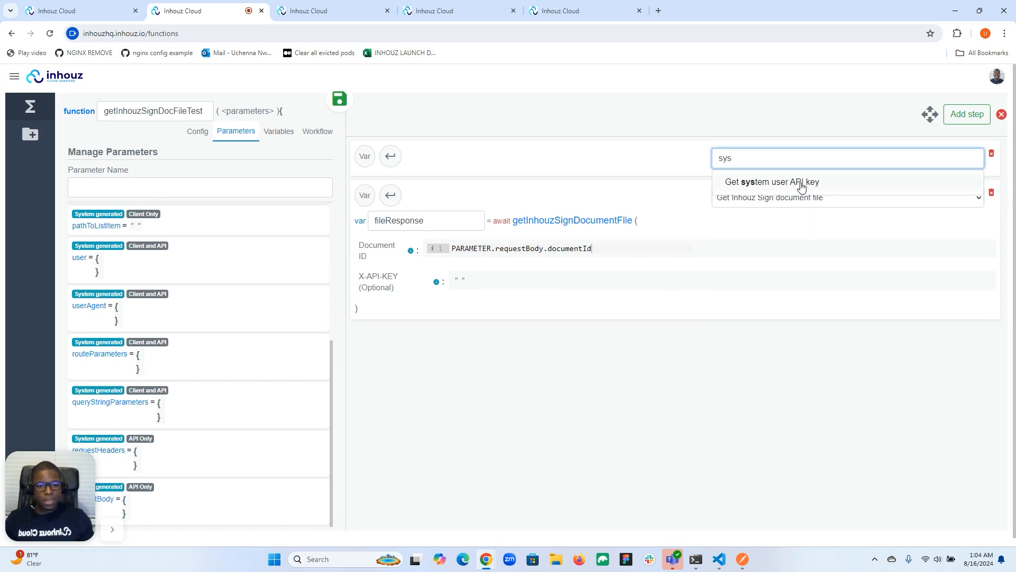
{"action": "left_click", "coordinate": [766, 183]}
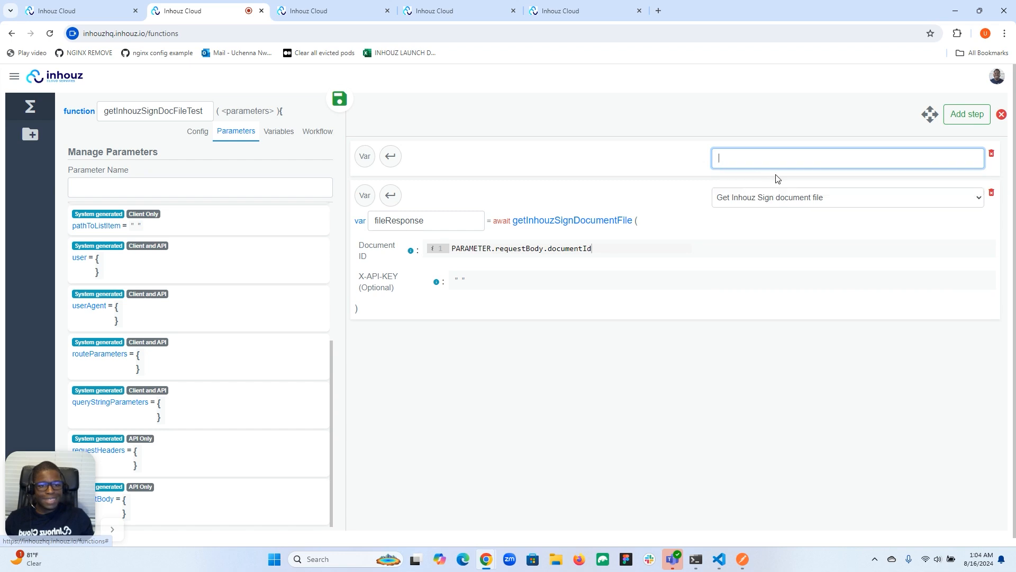
Step: Name the API key step's variable api_key and choose the system user that has the inhouzSignDeveloper permission
{"action": "left_click", "coordinate": [490, 185]}
{"action": "type", "text": "api_key"}
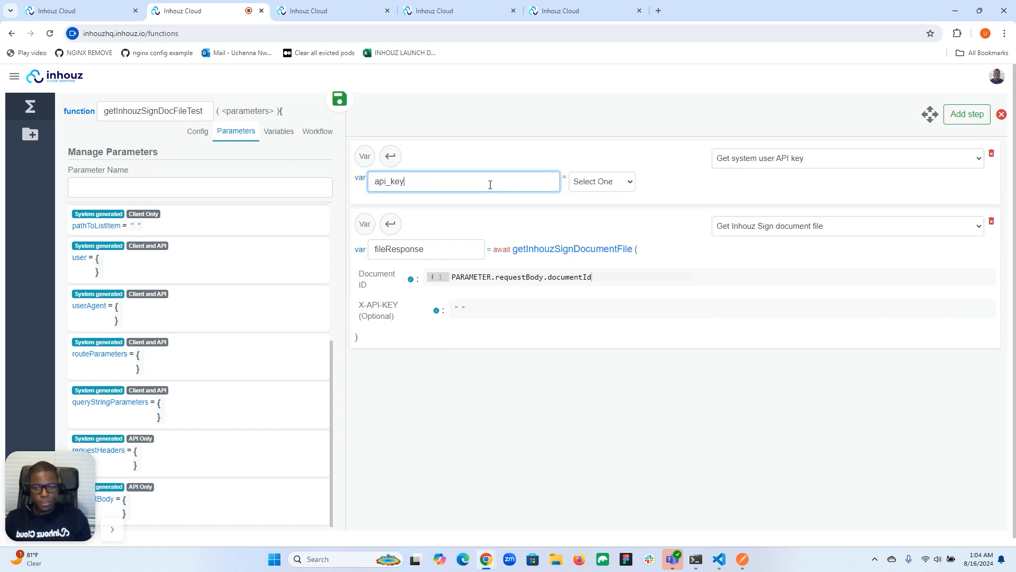
{"action": "left_click", "coordinate": [608, 185]}
{"action": "left_click", "coordinate": [596, 208]}
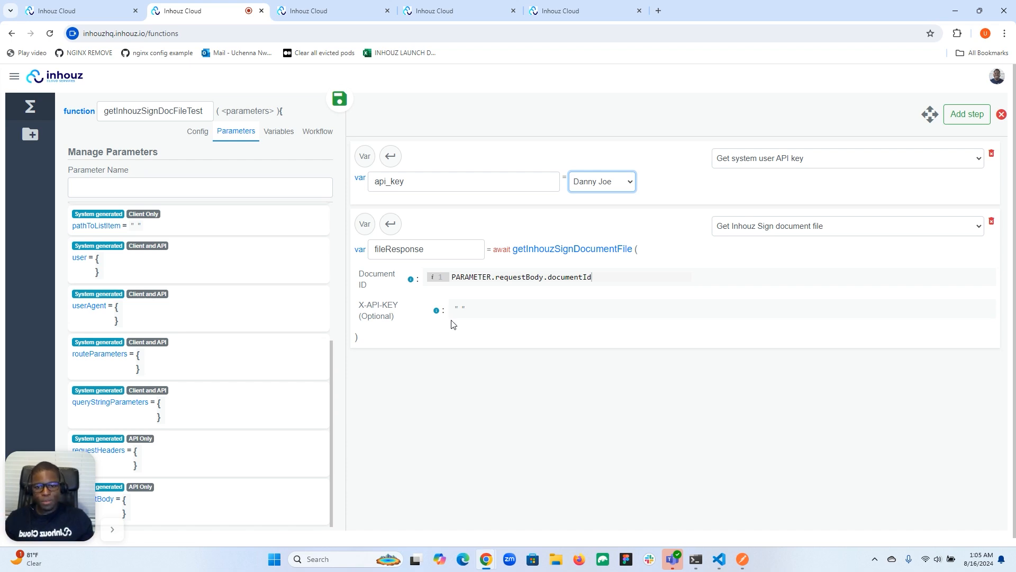
Step: Set the document file step's X-API-KEY to the variable reference VARIABLE.api_key
{"action": "left_click", "coordinate": [465, 312]}
{"action": "type", "text": "api"}
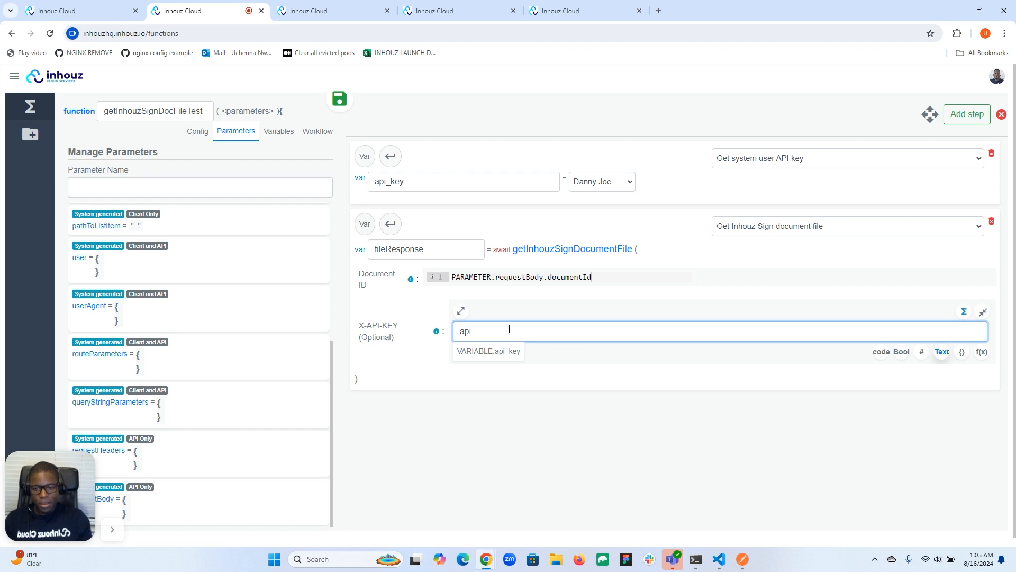
{"action": "left_click", "coordinate": [488, 351]}
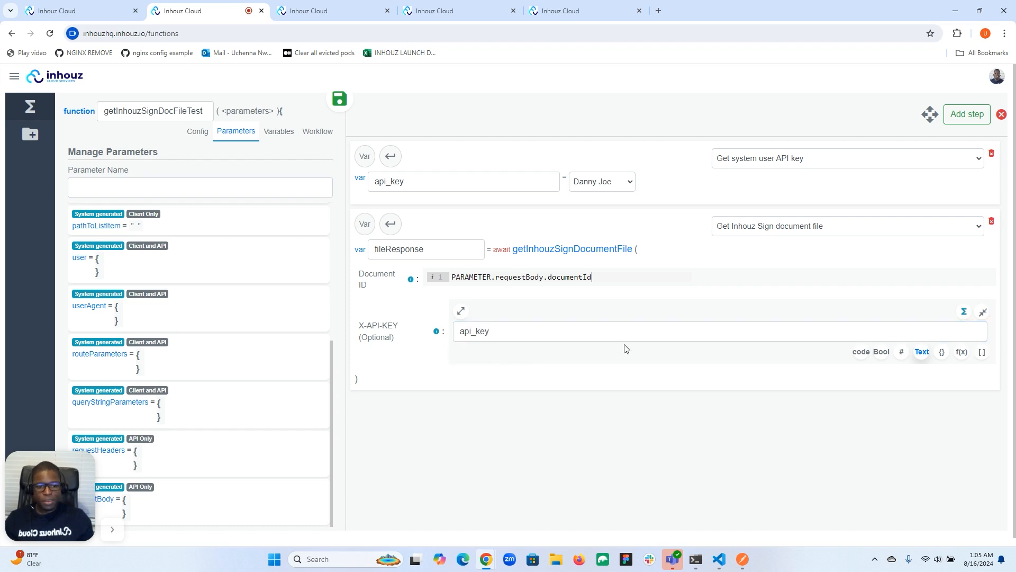
{"action": "left_click", "coordinate": [983, 311]}
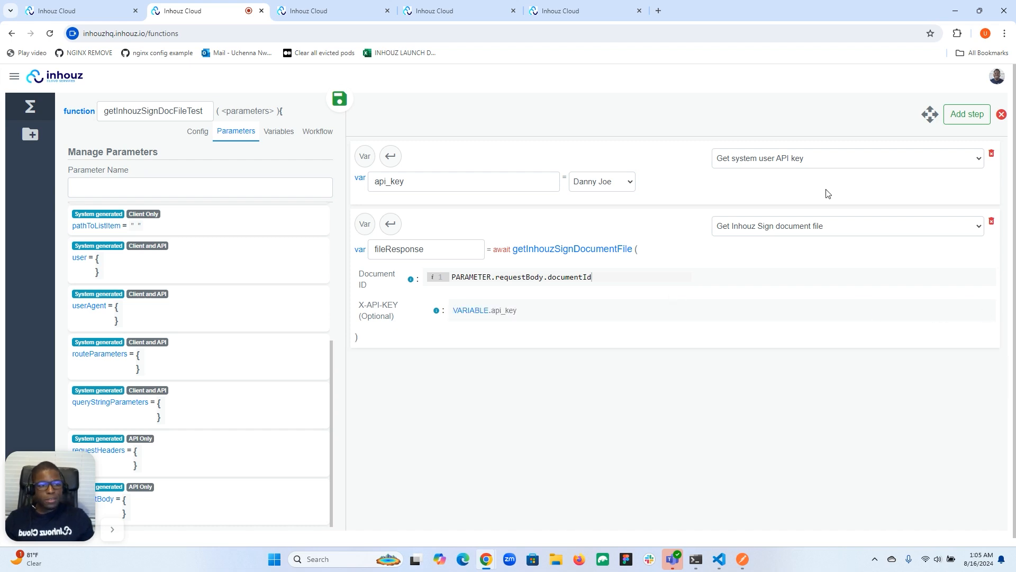
Step: Add a return statement at the end of the workflow that returns VARIABLE.fileResponse
{"action": "left_click", "coordinate": [967, 114]}
{"action": "left_click", "coordinate": [390, 367]}
{"action": "left_click", "coordinate": [441, 418]}
{"action": "type", "text": "fil"}
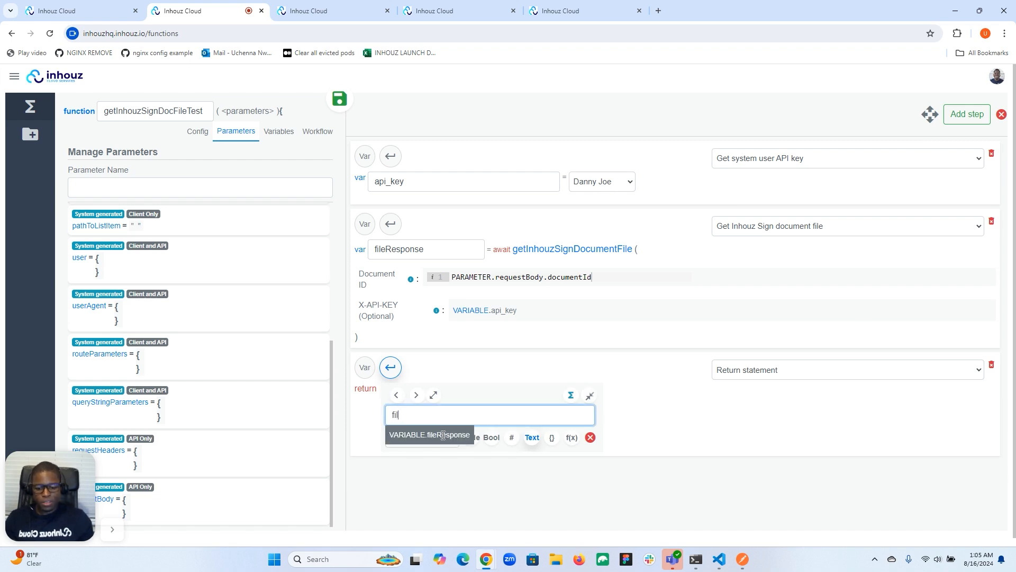
{"action": "left_click", "coordinate": [444, 435]}
{"action": "left_click", "coordinate": [612, 404]}
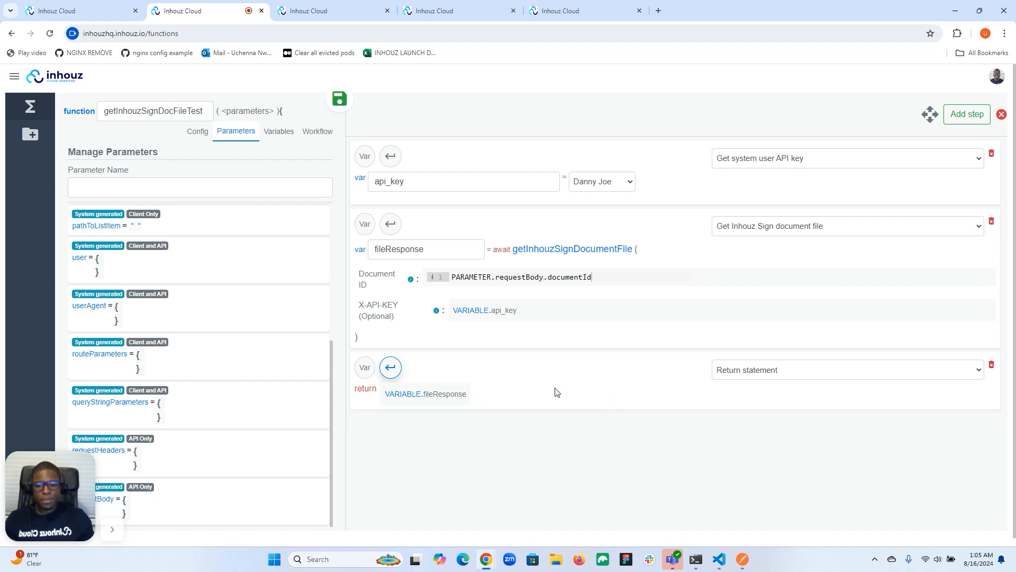
Step: Save the getInhouzSignDocFileTest function and deploy its active version
{"action": "left_click", "coordinate": [339, 99]}
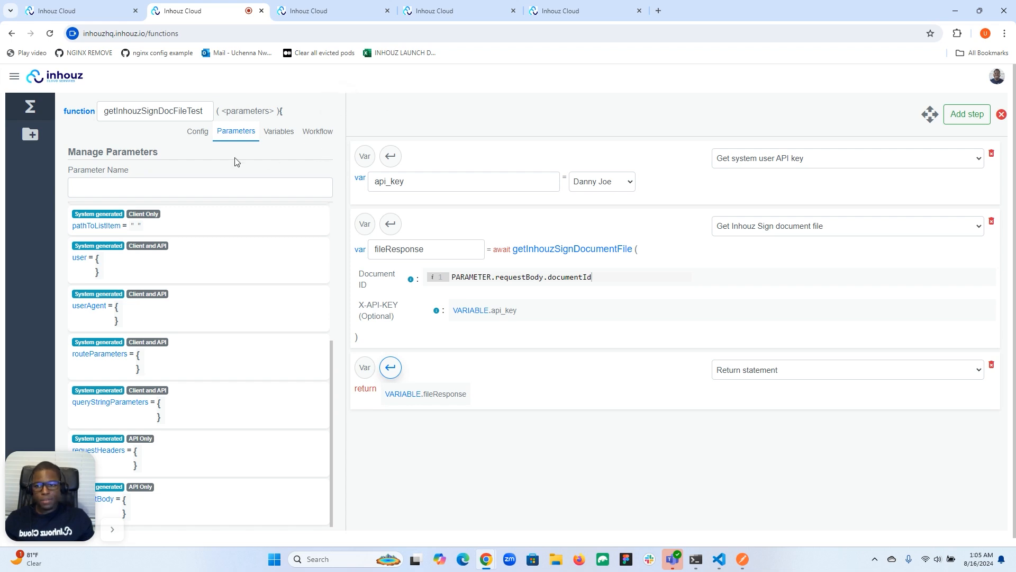
{"action": "left_click", "coordinate": [197, 133]}
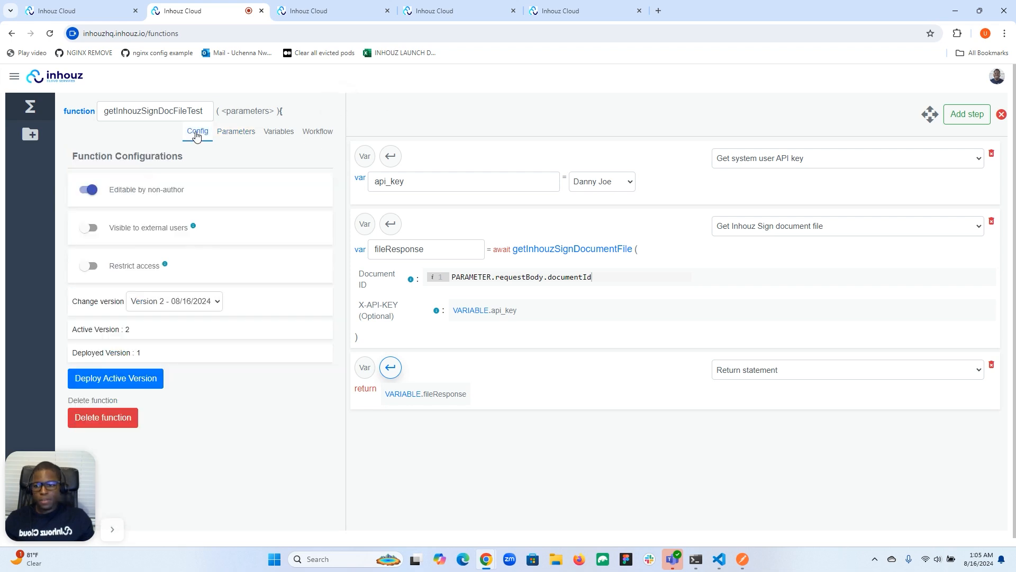
{"action": "left_click", "coordinate": [116, 388]}
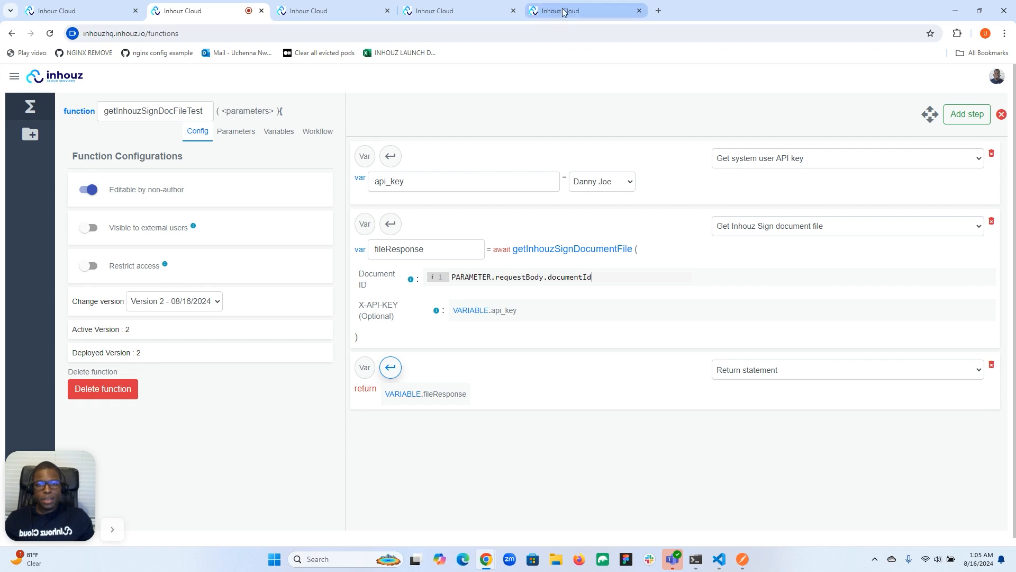
Step: Add a new endpoint to the inhouz-sign-test API with the slug getfile and the POST method
{"action": "left_click", "coordinate": [479, 11]}
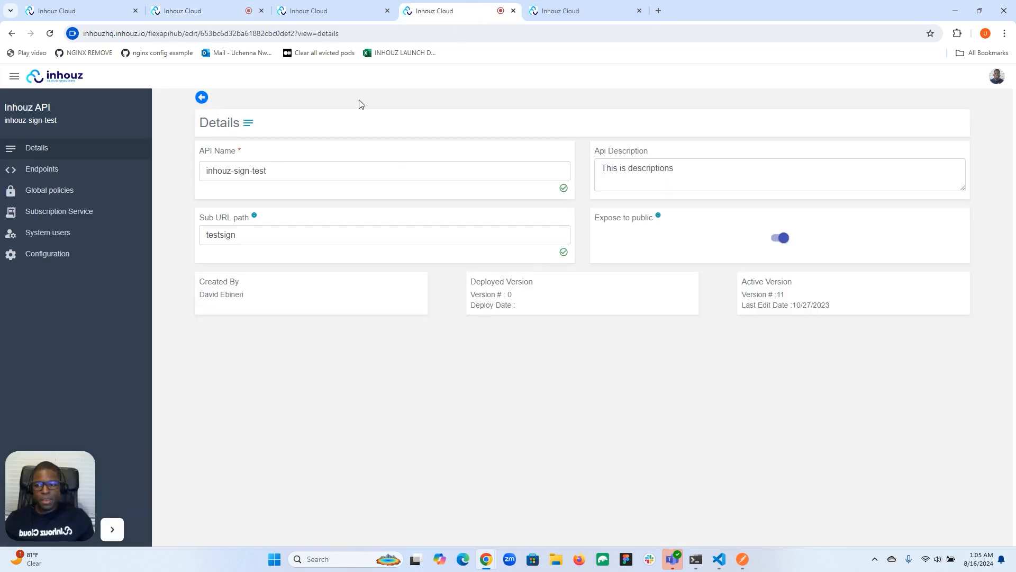
{"action": "left_click", "coordinate": [52, 172]}
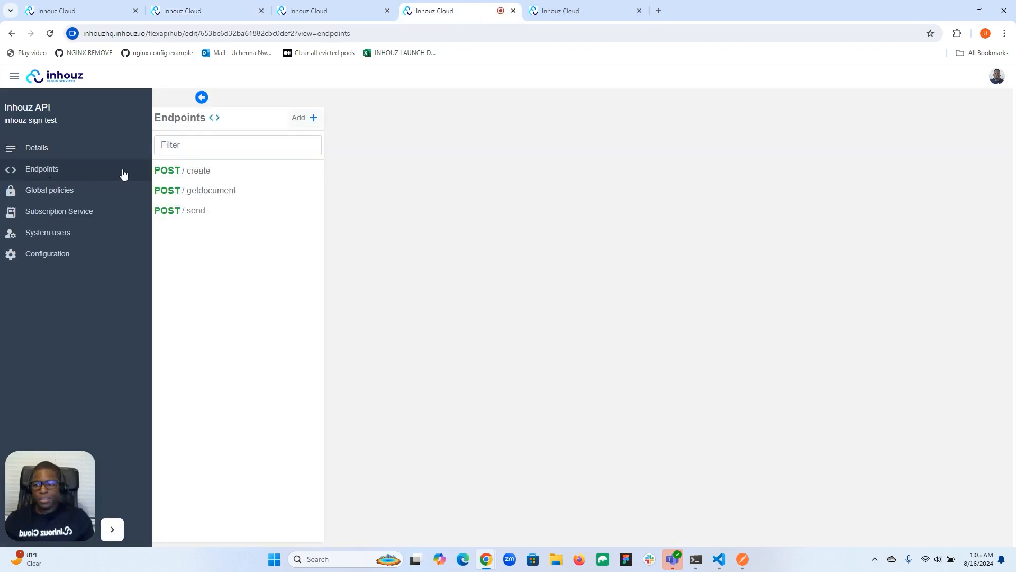
{"action": "left_click", "coordinate": [305, 118]}
{"action": "left_click", "coordinate": [420, 301]}
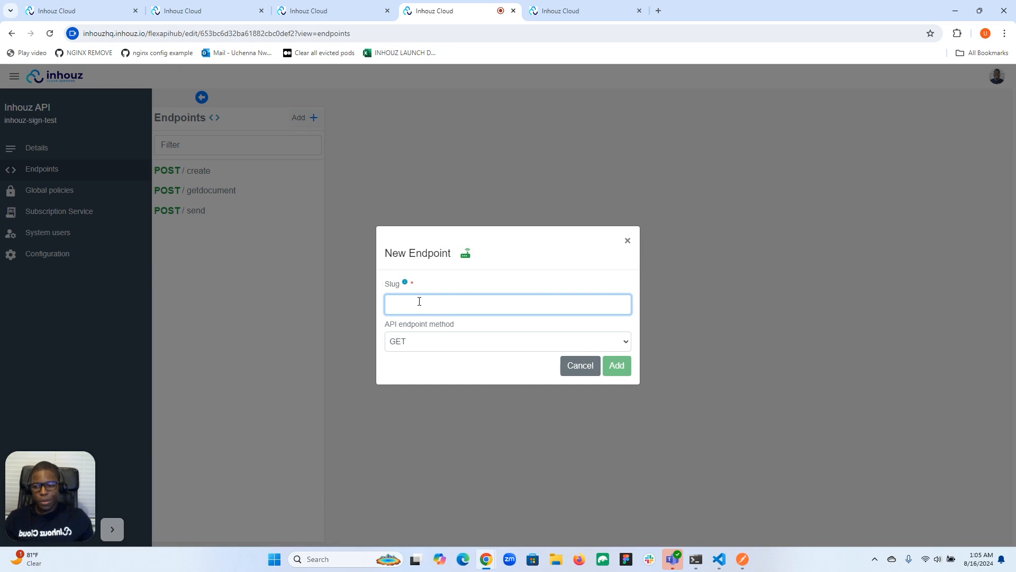
{"action": "type", "text": "getdocfile"}
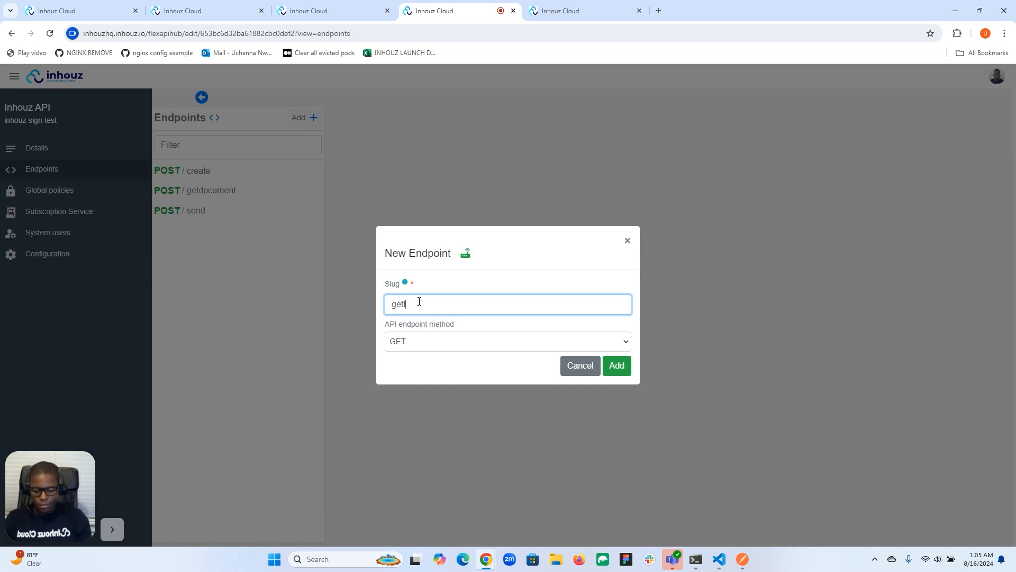
{"action": "left_click", "coordinate": [422, 341]}
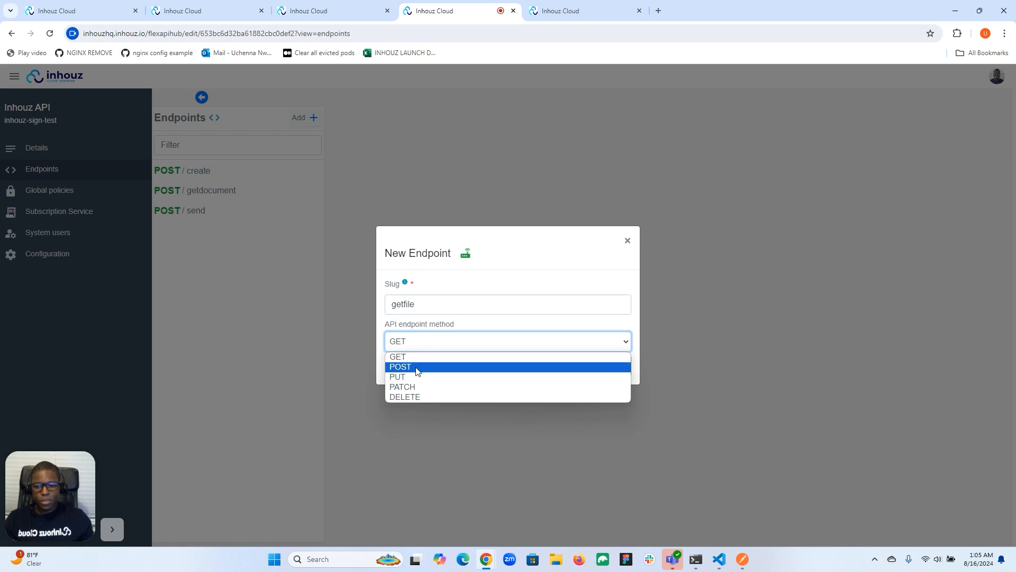
{"action": "left_click", "coordinate": [416, 364]}
{"action": "left_click", "coordinate": [614, 366]}
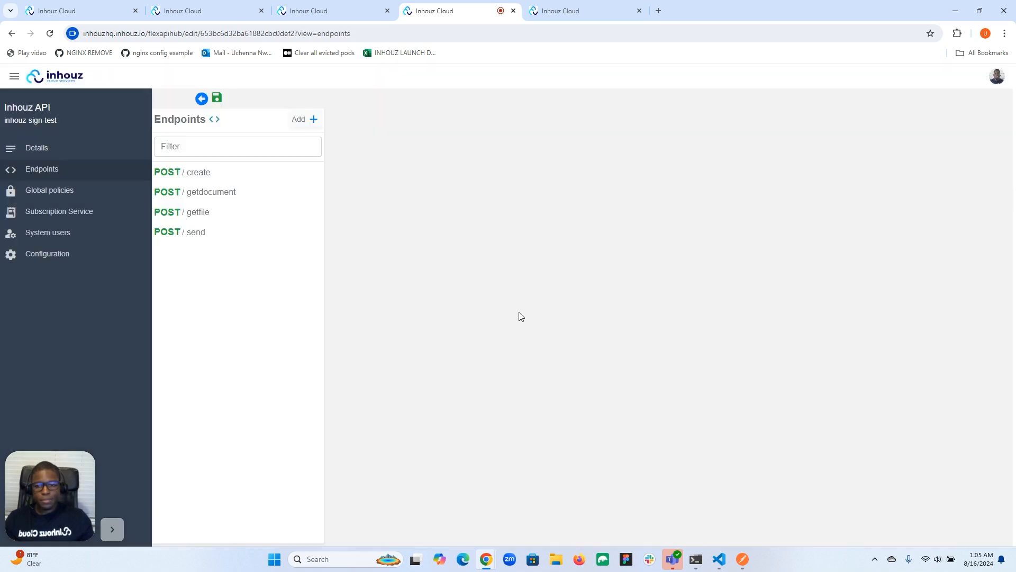
Step: Set getInhouzSignDocFileTest as the function the POST getfile endpoint executes, and save the API
{"action": "left_click", "coordinate": [193, 211]}
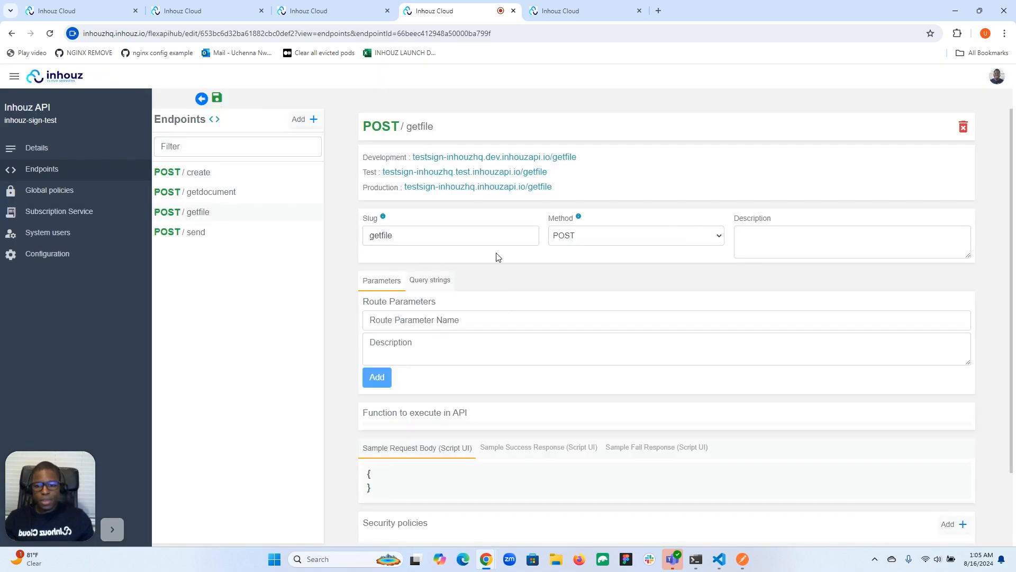
{"action": "left_click", "coordinate": [470, 418]}
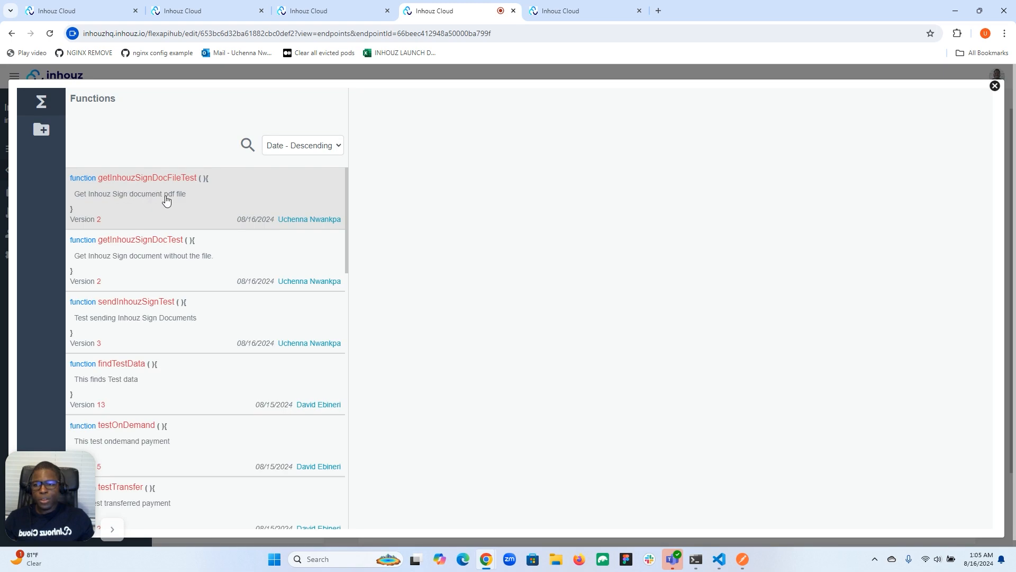
{"action": "left_click", "coordinate": [303, 208]}
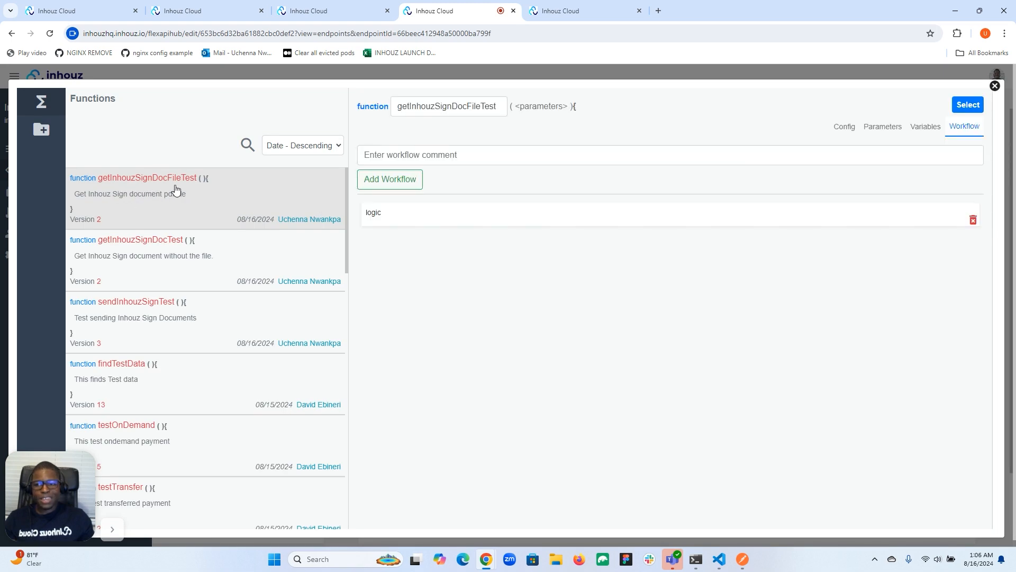
{"action": "left_click", "coordinate": [960, 109]}
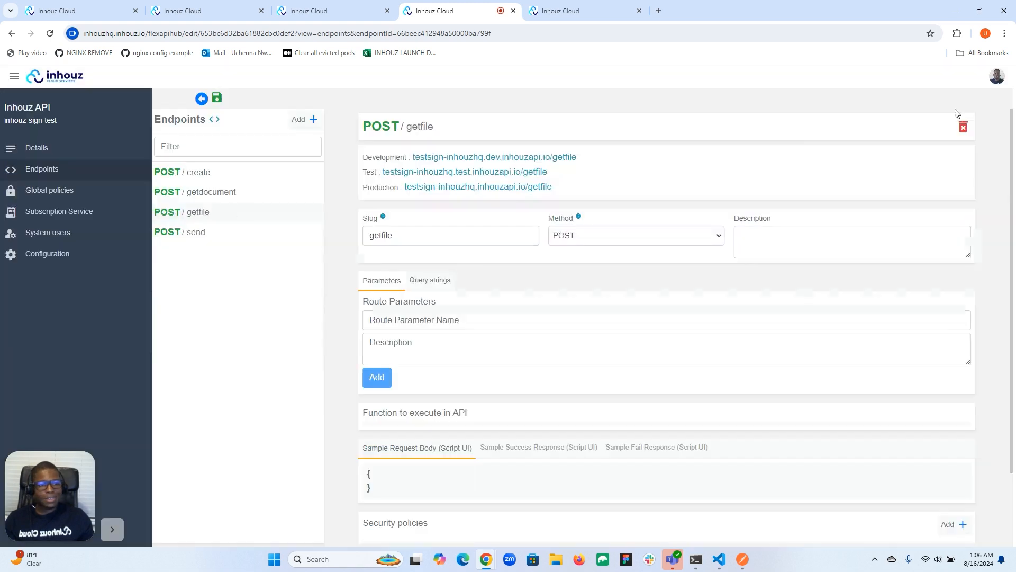
{"action": "scroll", "coordinate": [492, 201], "scroll_direction": "down", "scroll_amount": 2}
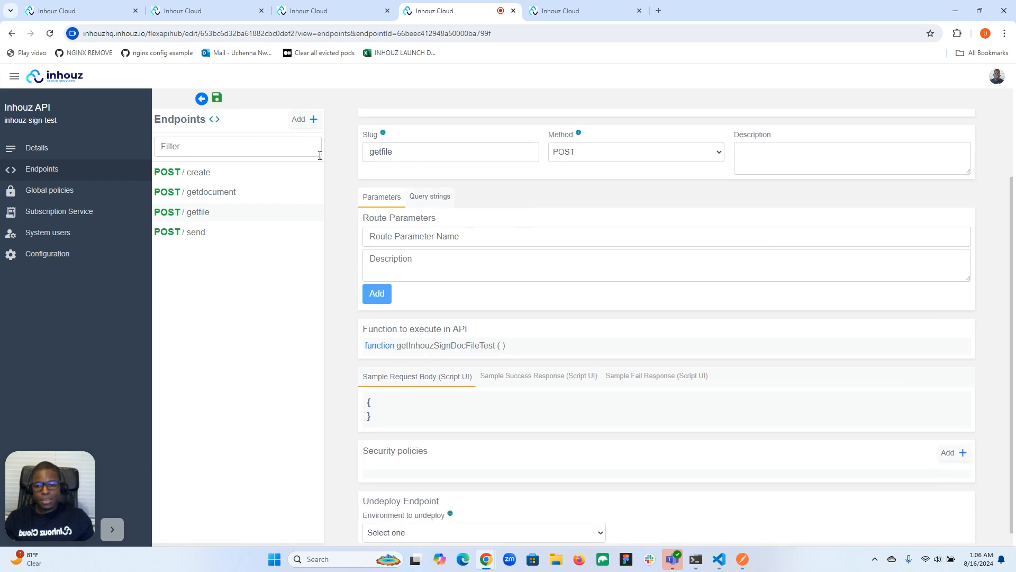
Step: Deploy the current version of the inhouz-sign-test API to the Development environment
{"action": "left_click", "coordinate": [48, 253]}
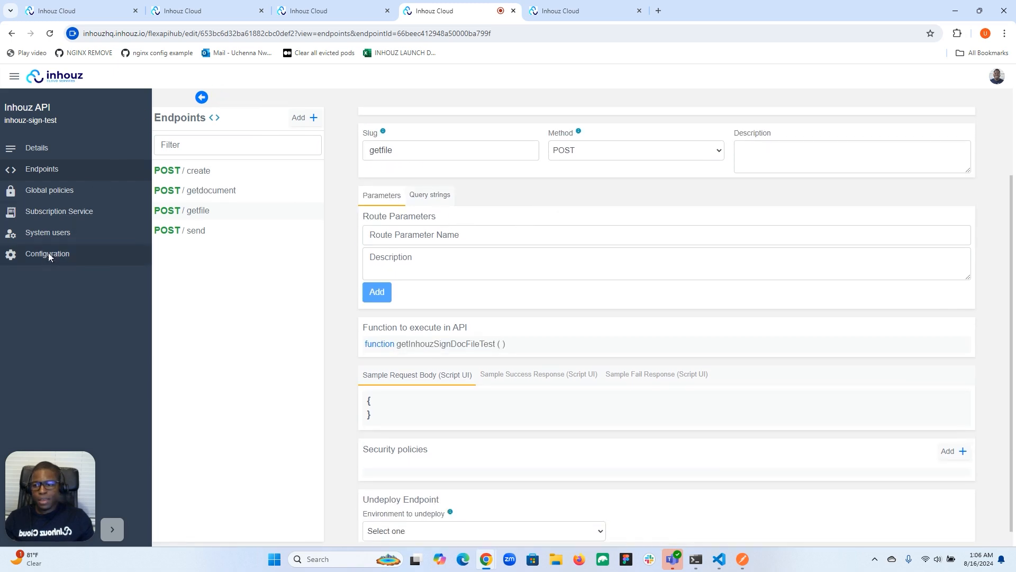
{"action": "left_click", "coordinate": [293, 254]}
{"action": "left_click", "coordinate": [290, 275]}
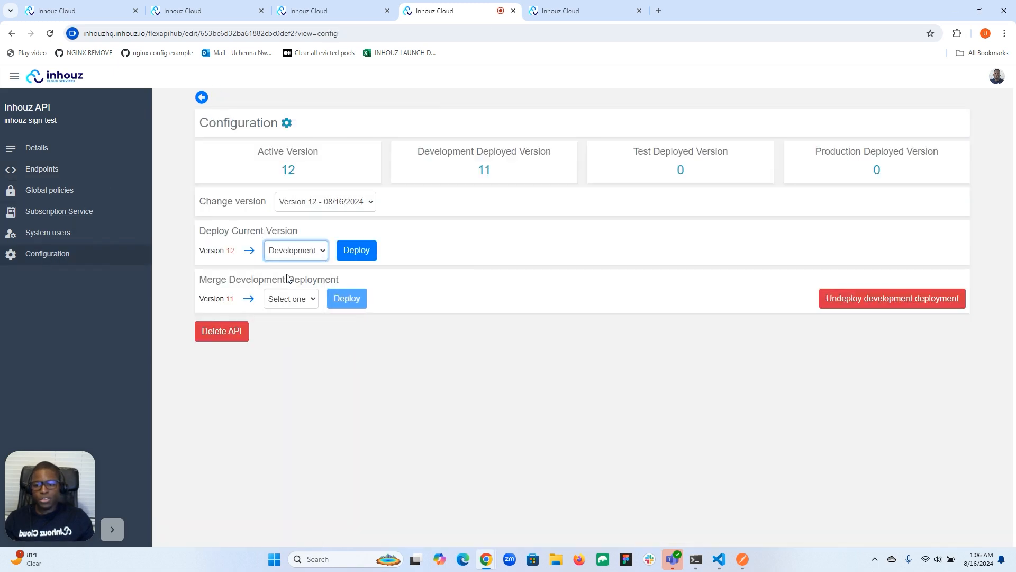
{"action": "left_click", "coordinate": [355, 251]}
Step: Copy the development URL of the POST getfile endpoint
{"action": "left_click", "coordinate": [72, 172]}
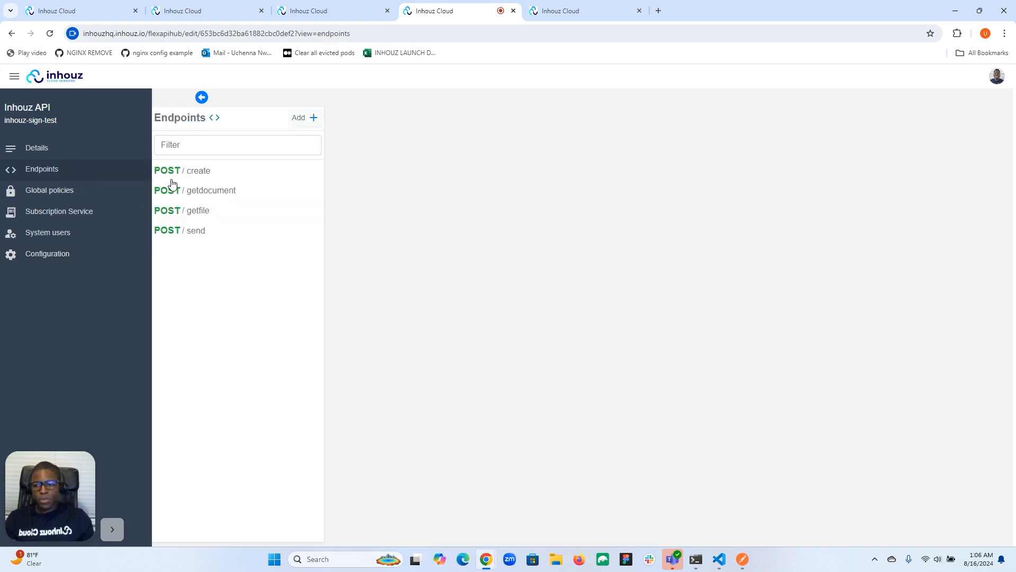
{"action": "left_click", "coordinate": [197, 212]}
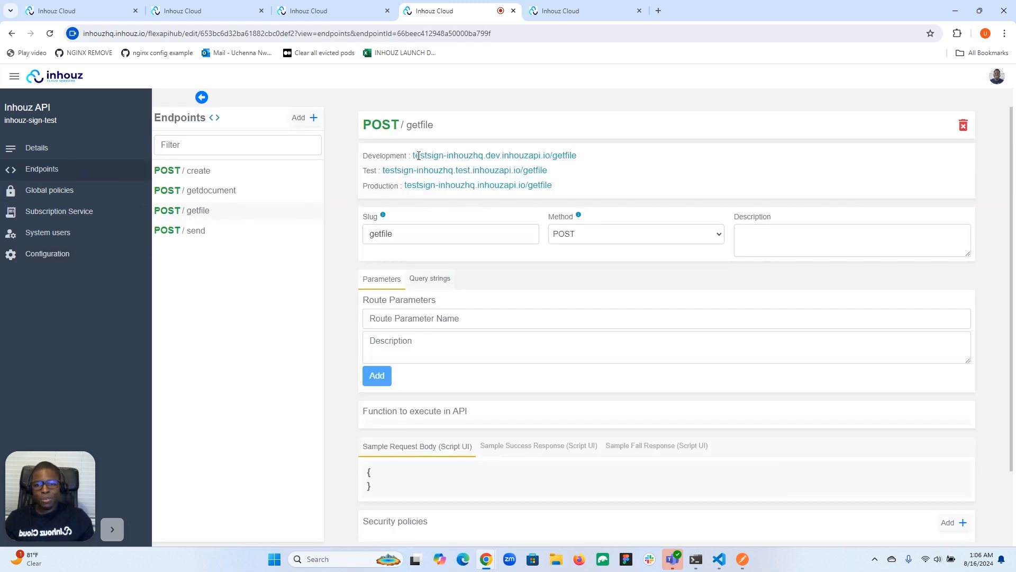
{"action": "left_click_drag", "start_coordinate": [413, 155], "coordinate": [592, 156]}
{"action": "key", "text": "ctrl+c"}
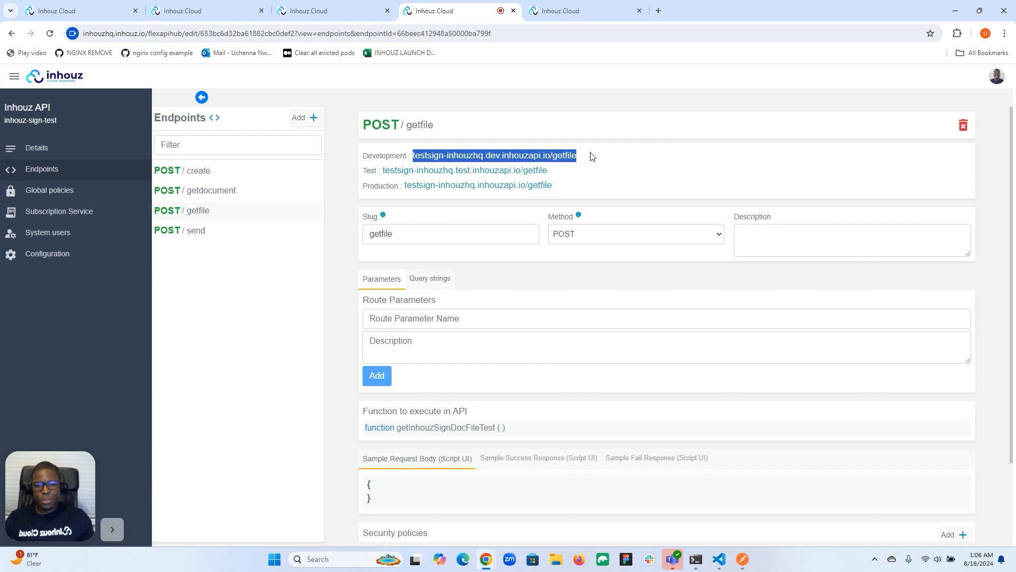
{"action": "right_click", "coordinate": [528, 154]}
{"action": "left_click", "coordinate": [534, 164]}
{"action": "left_click", "coordinate": [743, 561]}
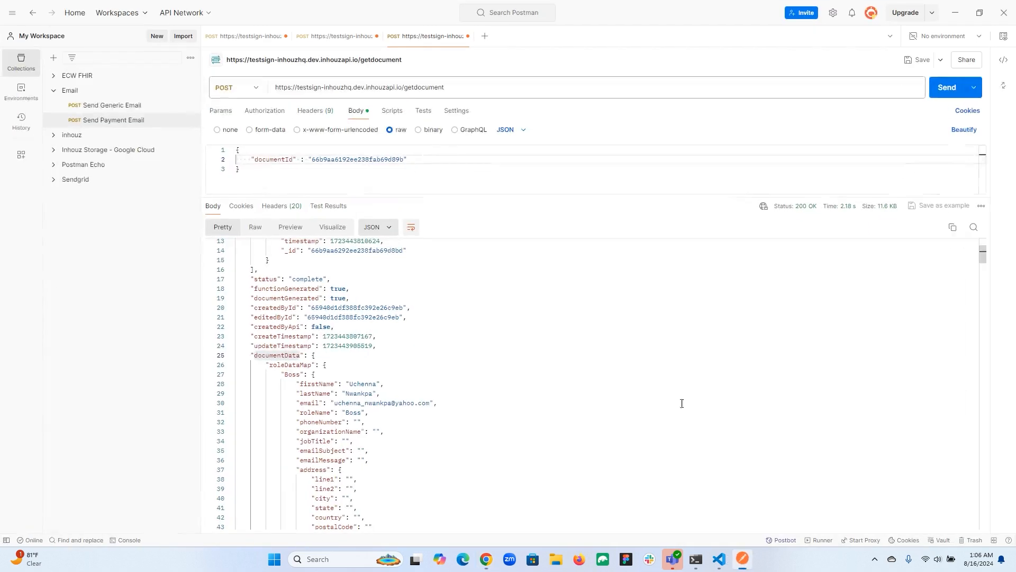
{"action": "left_click", "coordinate": [486, 37]}
{"action": "left_click", "coordinate": [250, 86]}
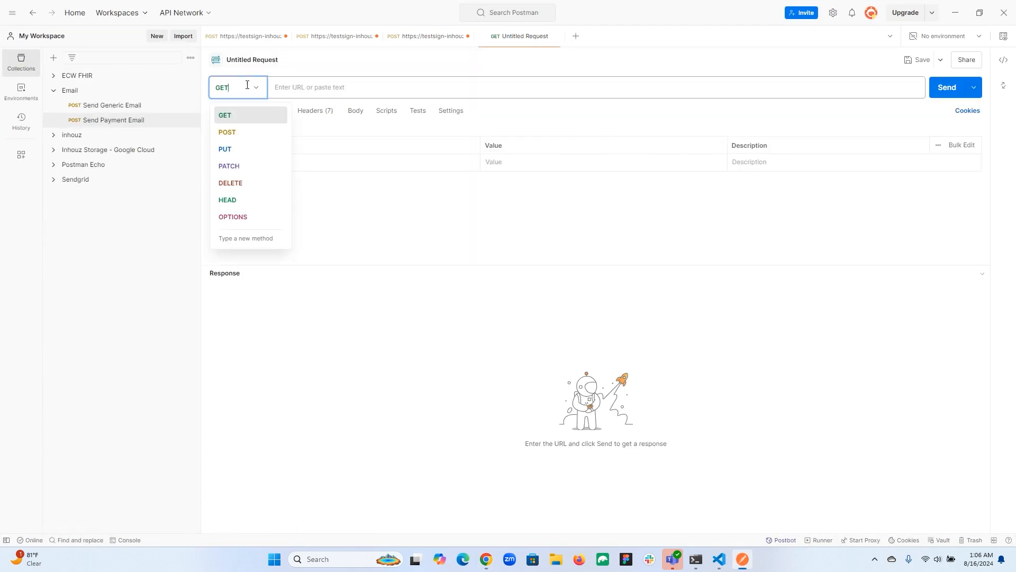
{"action": "left_click", "coordinate": [241, 133]}
{"action": "left_click", "coordinate": [324, 88]}
{"action": "type", "text": "ht"}
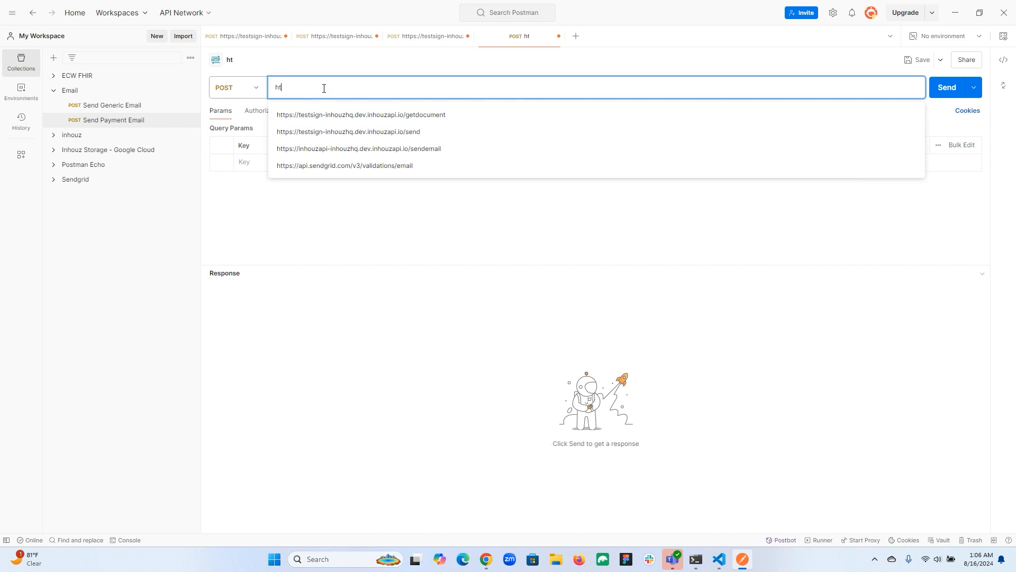
{"action": "type", "text": "tps://"}
{"action": "key", "text": "ctrl+v"}
Step: Give the getfile request a raw JSON body containing a documentId key with an empty string value
{"action": "left_click", "coordinate": [354, 113]}
{"action": "left_click", "coordinate": [390, 130]}
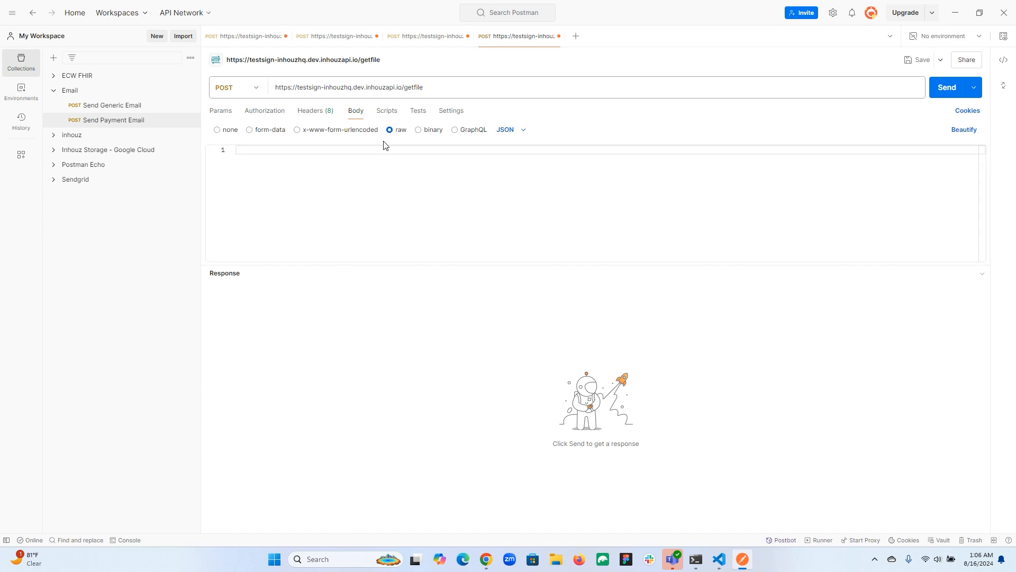
{"action": "left_click", "coordinate": [383, 219]}
{"action": "type", "text": "{"}
{"action": "key", "text": "Return"}
{"action": "type", "text": "\"documentId\" : \""}
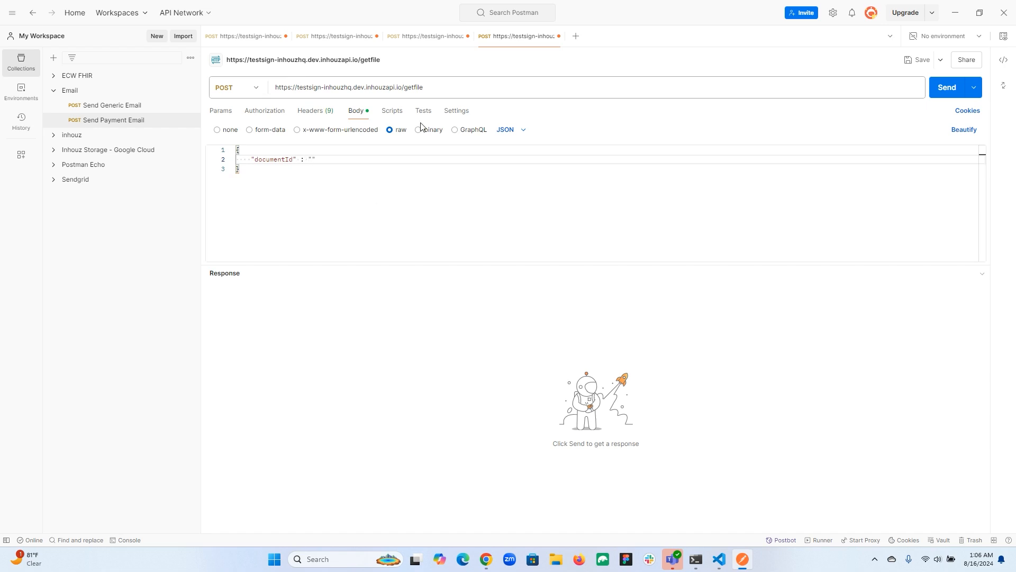
Step: Fill documentId in the getfile request body with the ID copied from the getdocument request, and send the request
{"action": "left_click", "coordinate": [432, 36]}
{"action": "double_click", "coordinate": [340, 160]}
{"action": "right_click", "coordinate": [349, 160]}
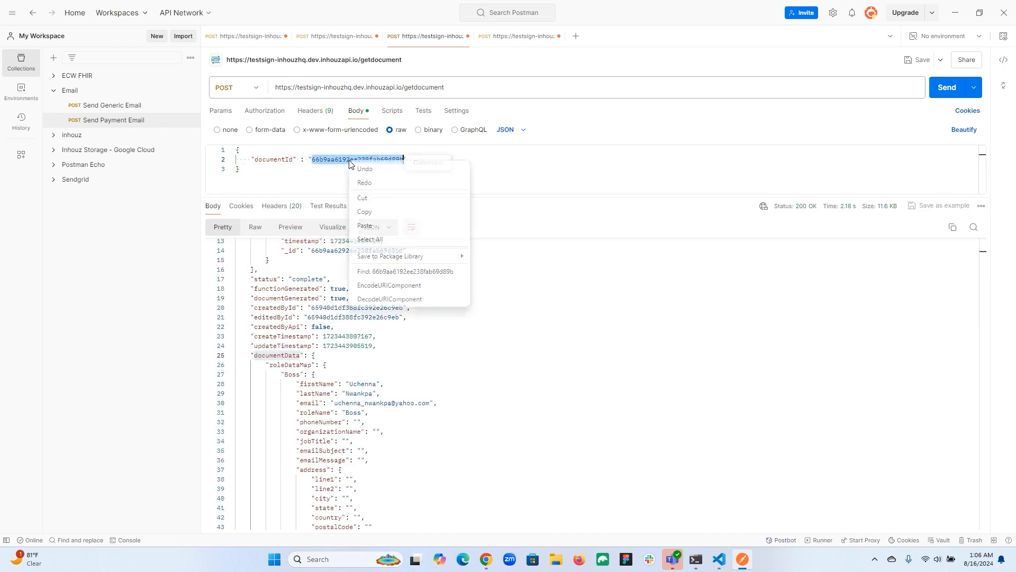
{"action": "left_click", "coordinate": [370, 212]}
{"action": "left_click", "coordinate": [487, 35]}
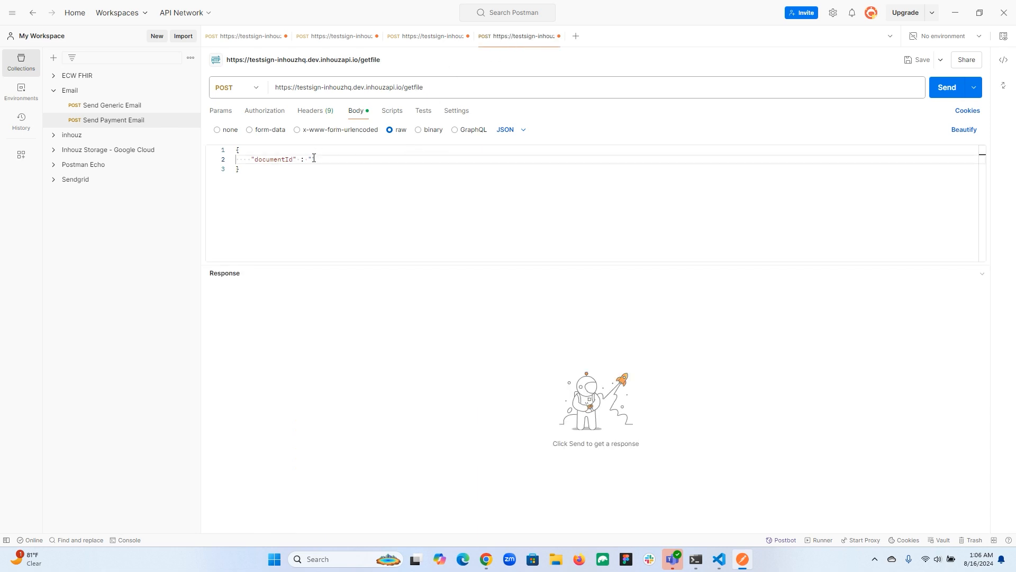
{"action": "key", "text": "ctrl+v"}
{"action": "left_click", "coordinate": [934, 95]}
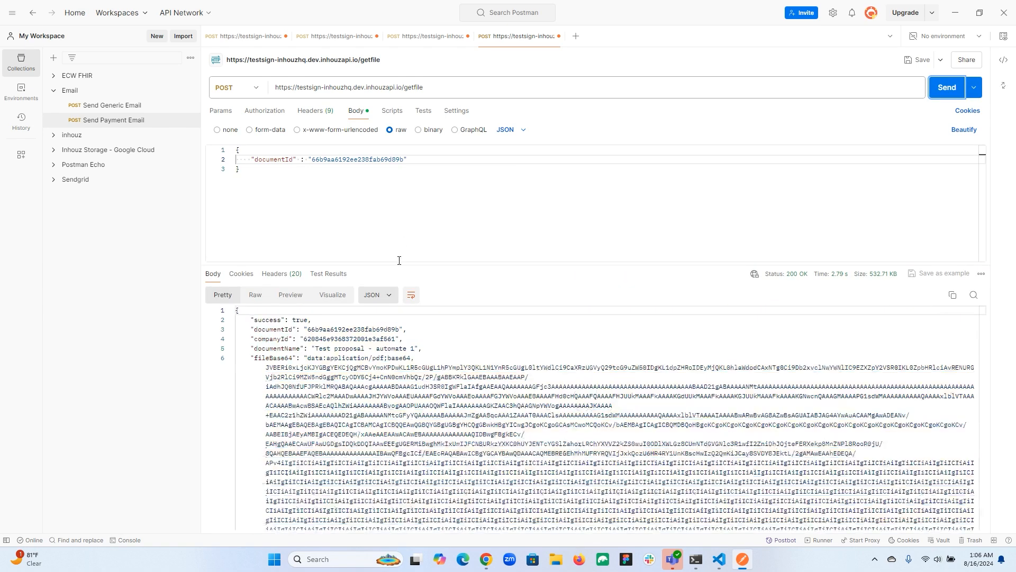
Step: Enlarge the response area and examine the fileBase64 field of the getfile response
{"action": "left_click_drag", "start_coordinate": [419, 264], "coordinate": [424, 182]}
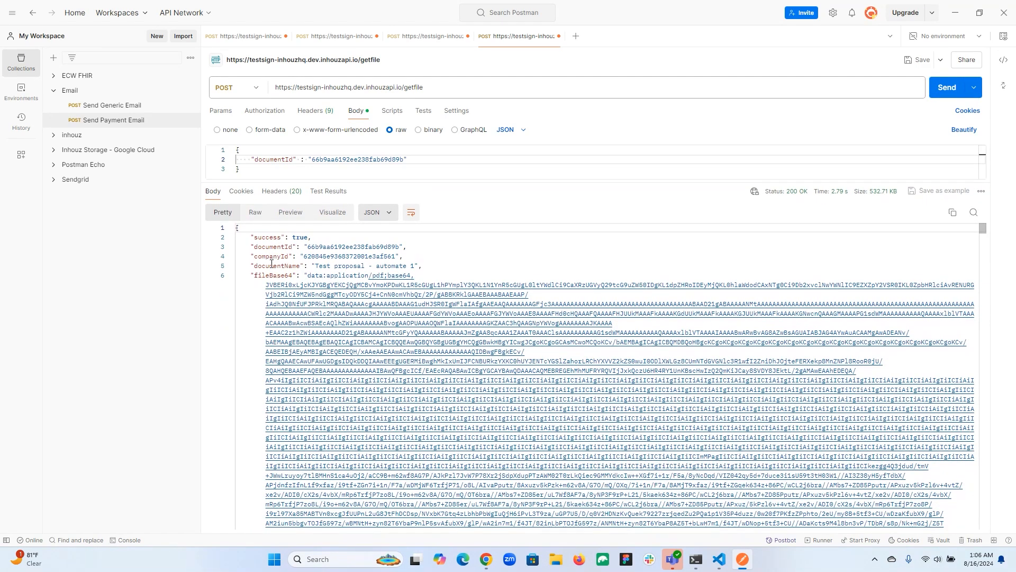
{"action": "double_click", "coordinate": [267, 276]}
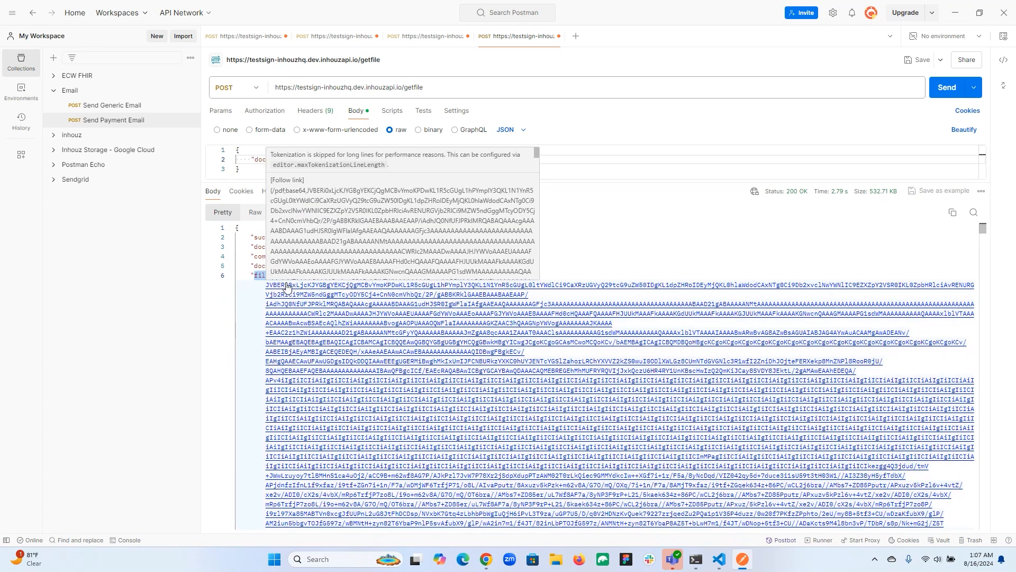
{"action": "left_click", "coordinate": [252, 288]}
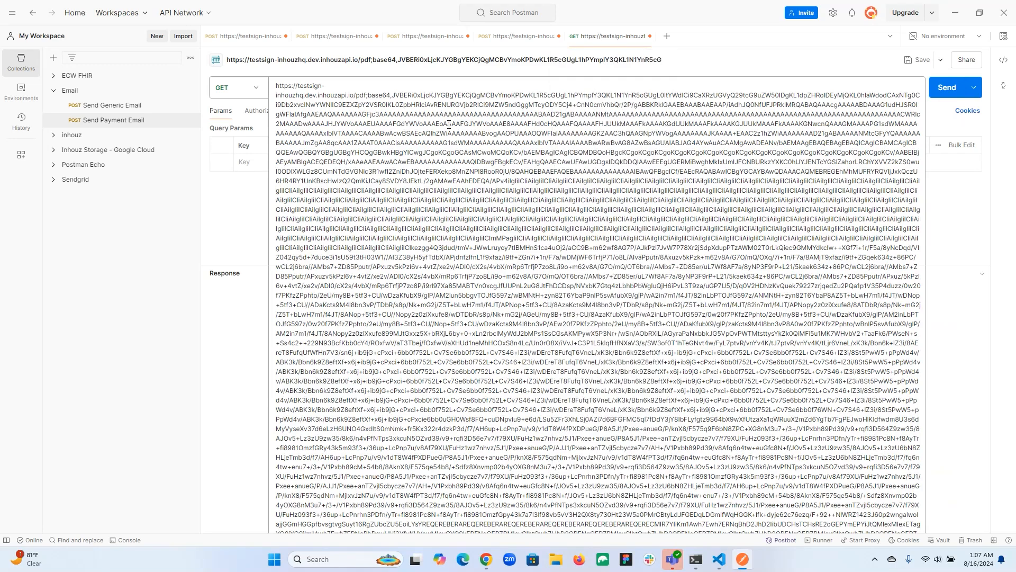
{"action": "left_click", "coordinate": [243, 221]}
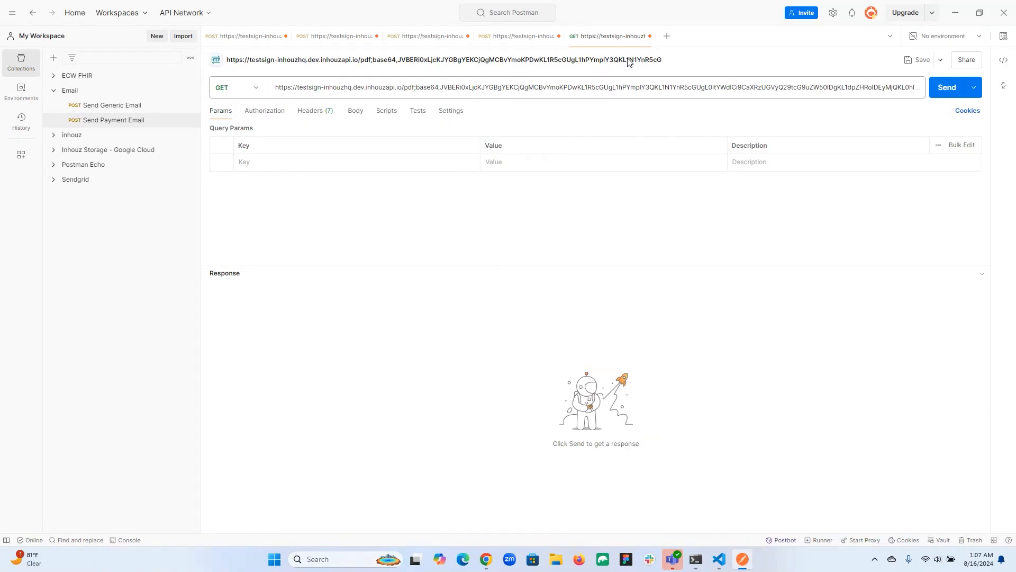
{"action": "left_click", "coordinate": [527, 42]}
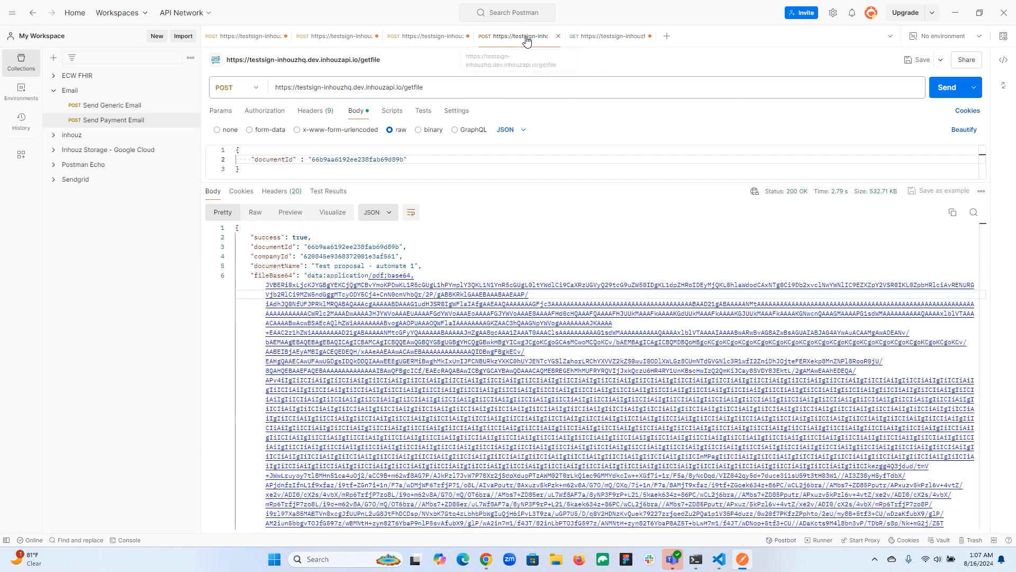
{"action": "left_click", "coordinate": [649, 36]}
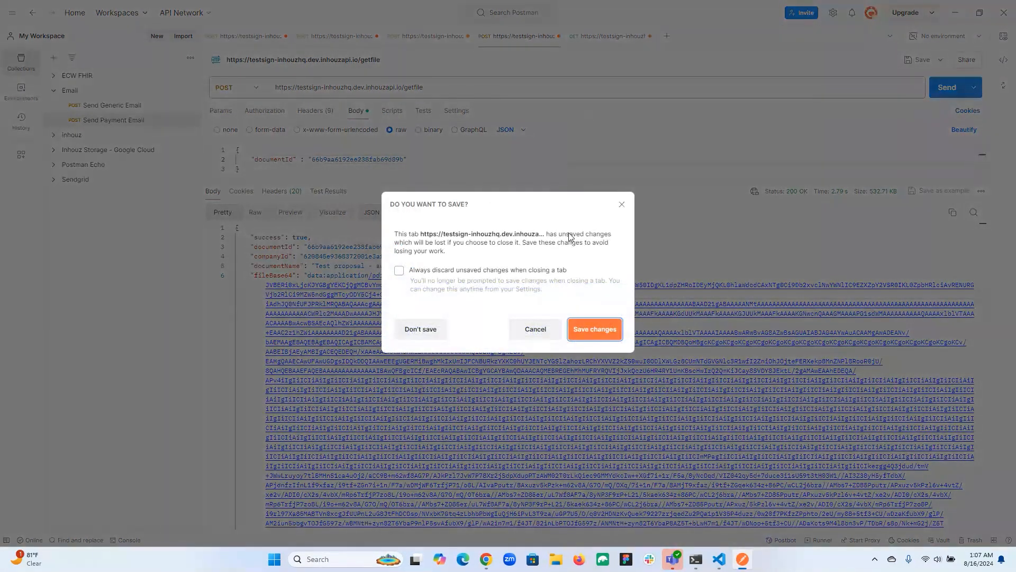
{"action": "left_click", "coordinate": [420, 328]}
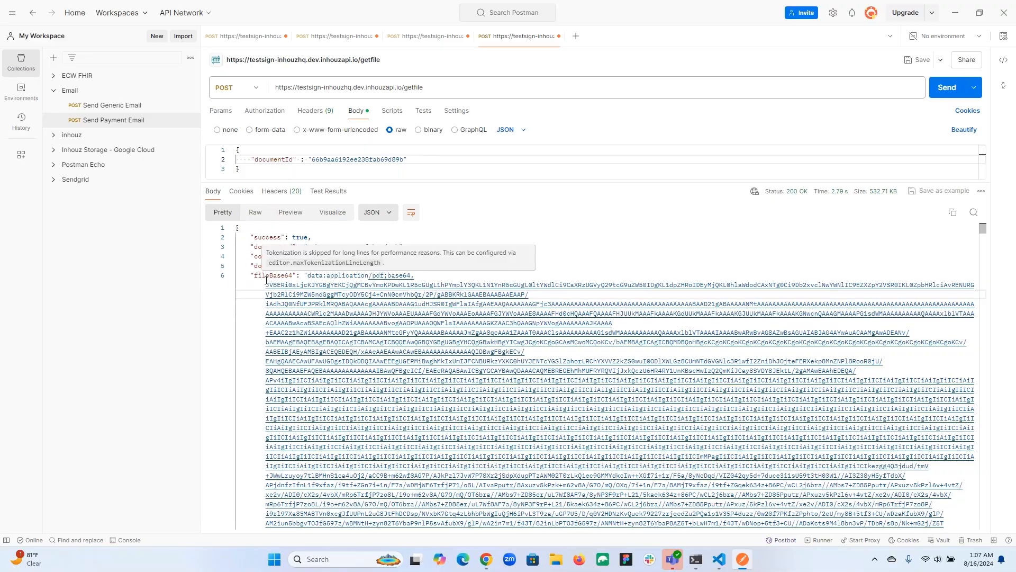
Step: Look through the base64 PDF data in the getfile response, and return to the Inhouz Cloud endpoint page
{"action": "scroll", "coordinate": [530, 344], "scroll_direction": "down", "scroll_amount": 15}
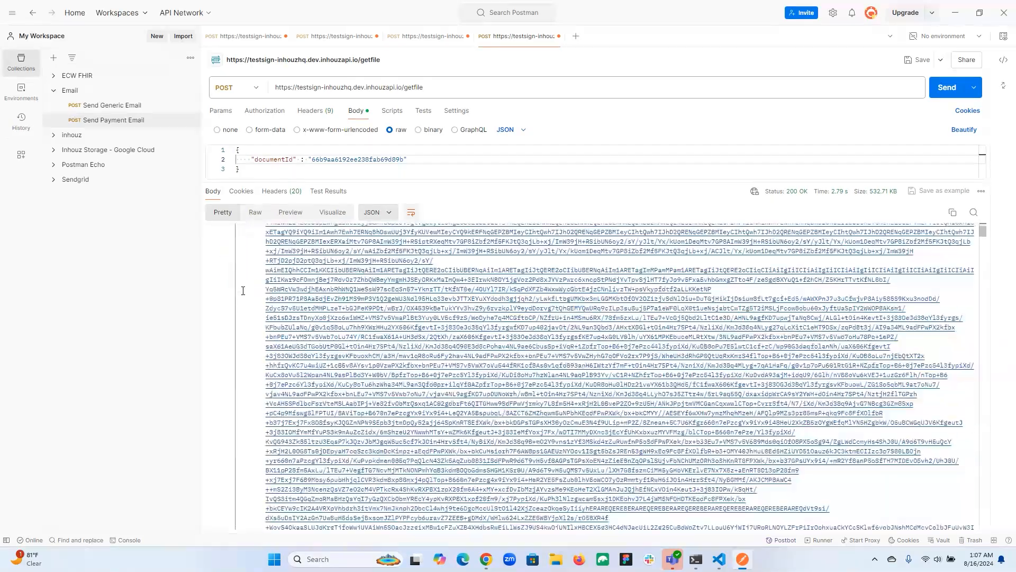
{"action": "left_click_drag", "start_coordinate": [983, 232], "coordinate": [967, 215]}
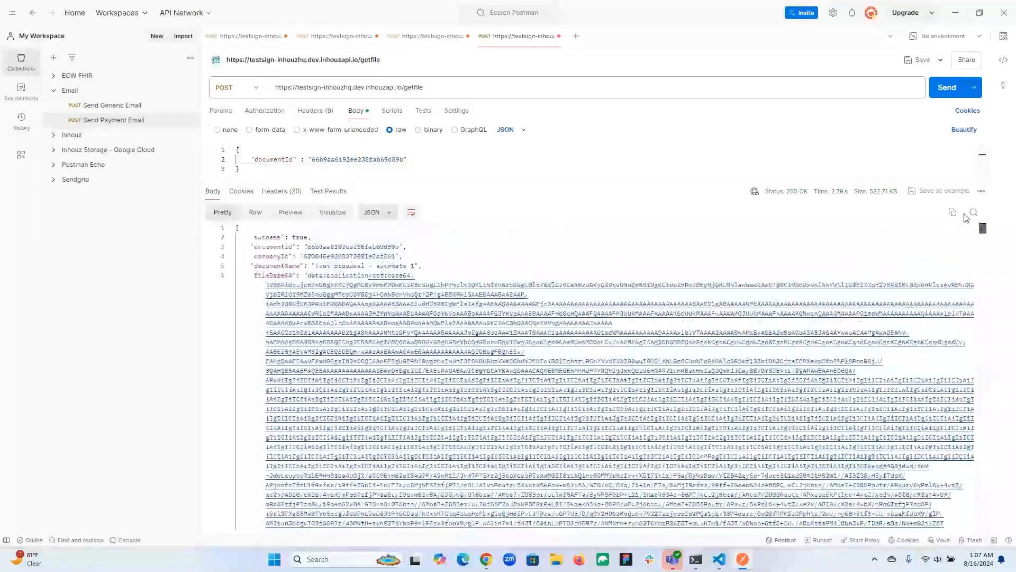
{"action": "mouse_move", "coordinate": [880, 197]}
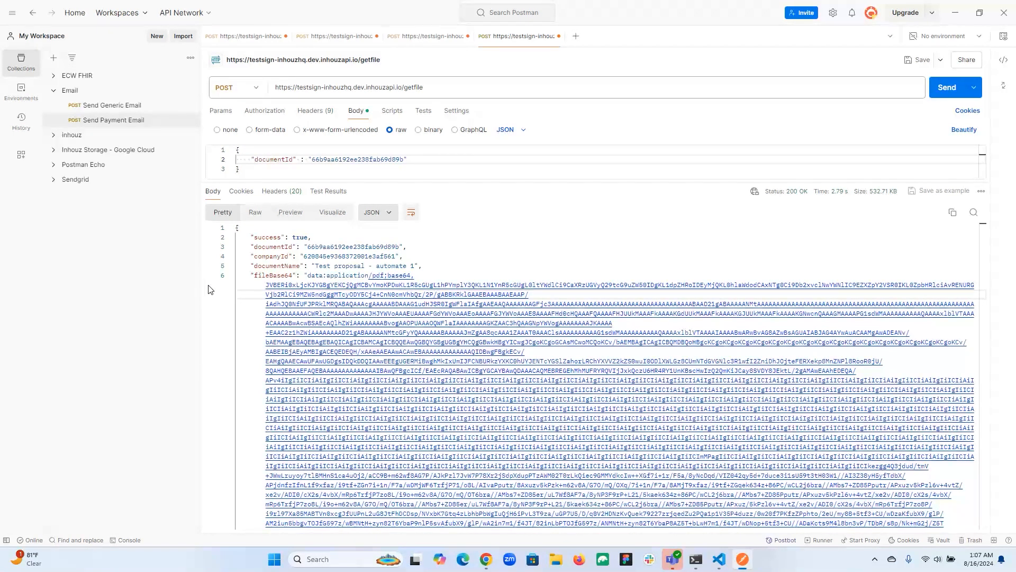
{"action": "left_click", "coordinate": [957, 12]}
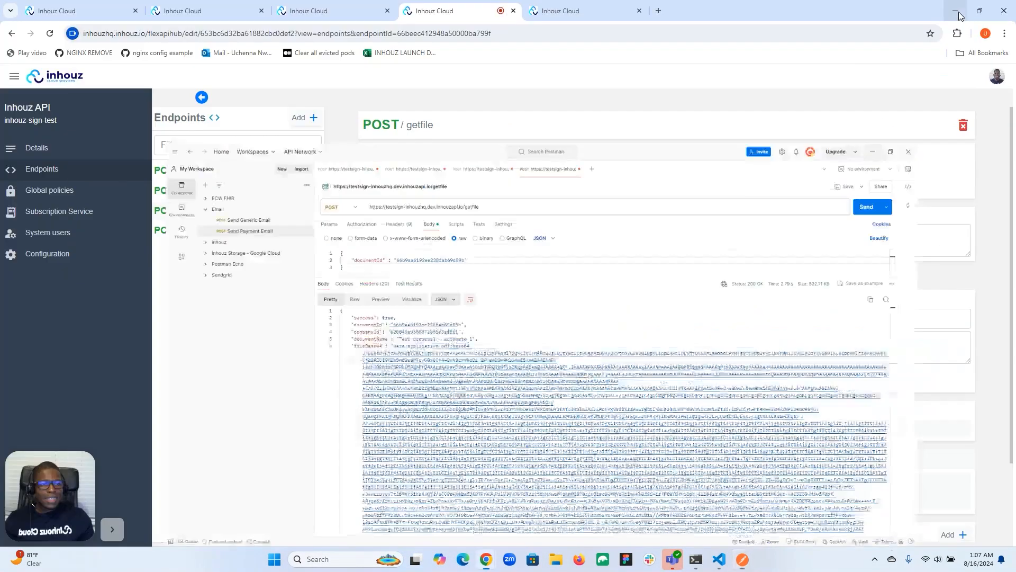